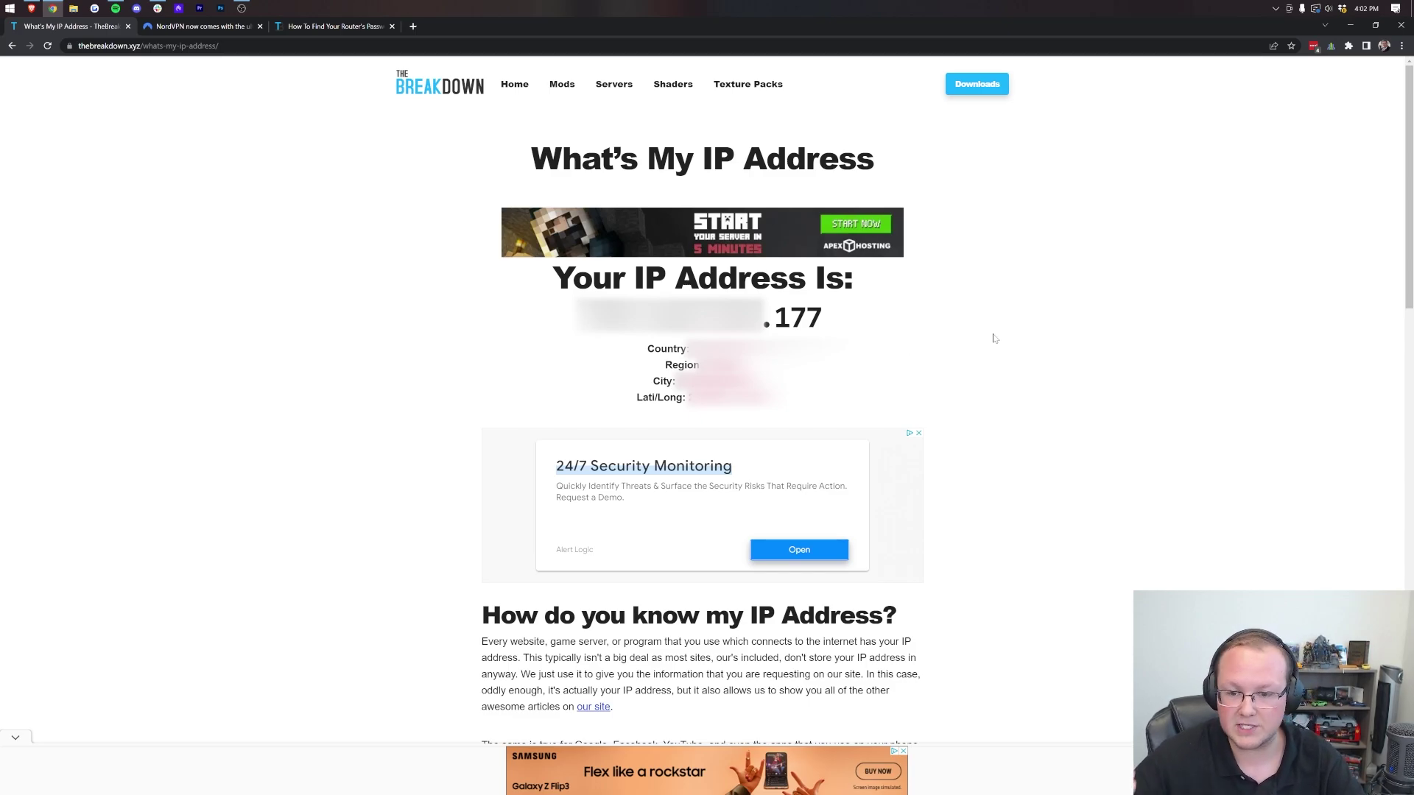
- Highlight the current public IP ending in .177, then reveal the hidden tray icons
{"action": "left_click_drag", "start_coordinate": [882, 325], "coordinate": [560, 330]}
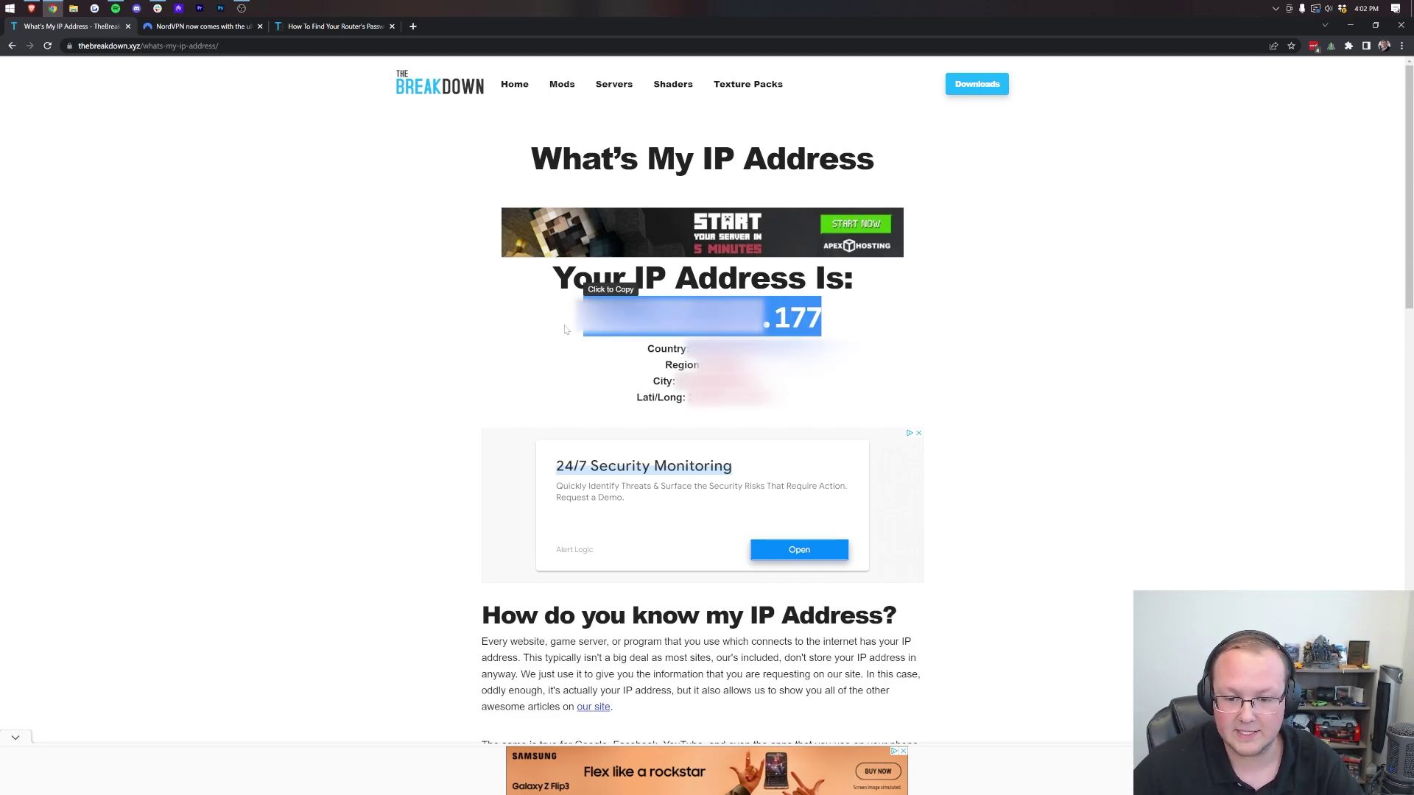
{"action": "left_click", "coordinate": [1069, 358]}
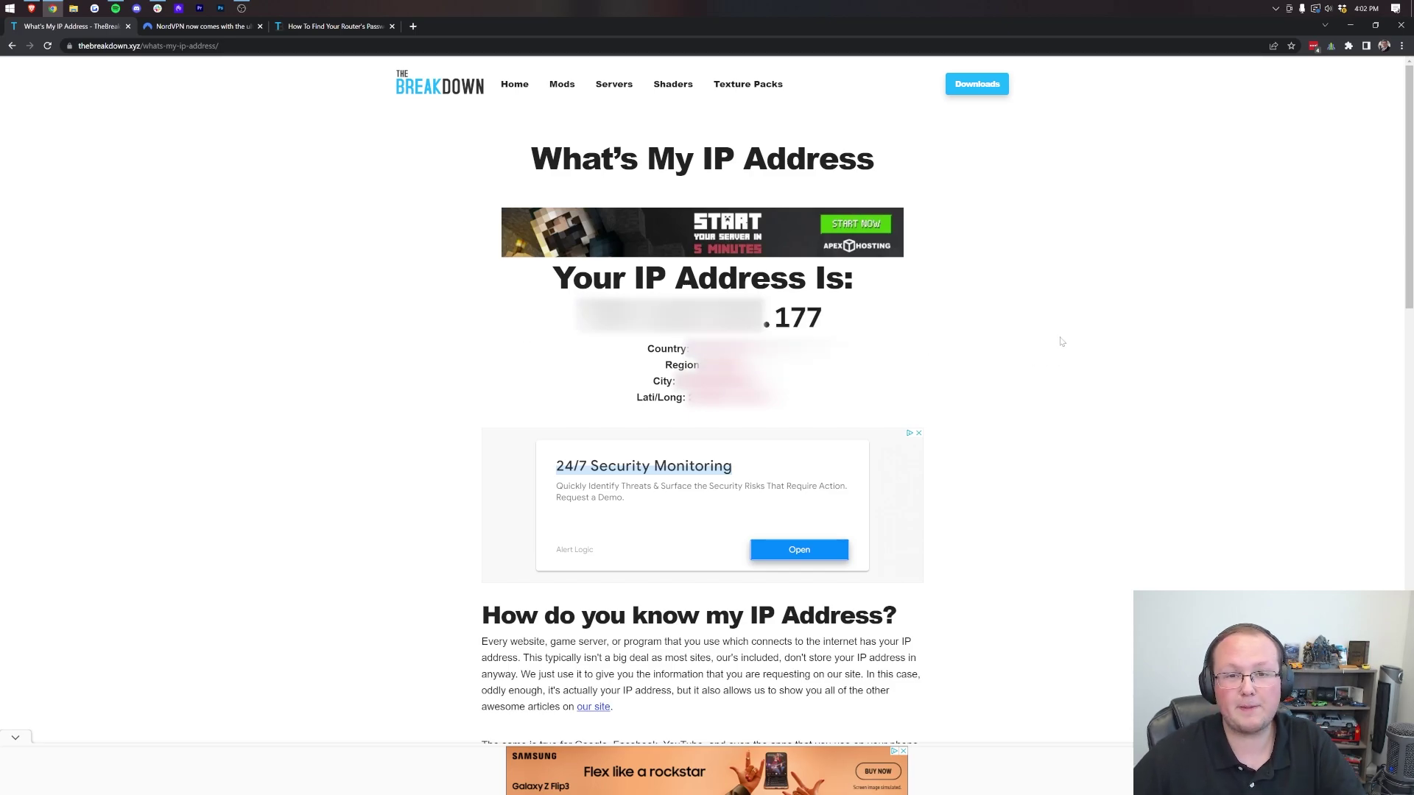
{"action": "left_click", "coordinate": [1274, 8]}
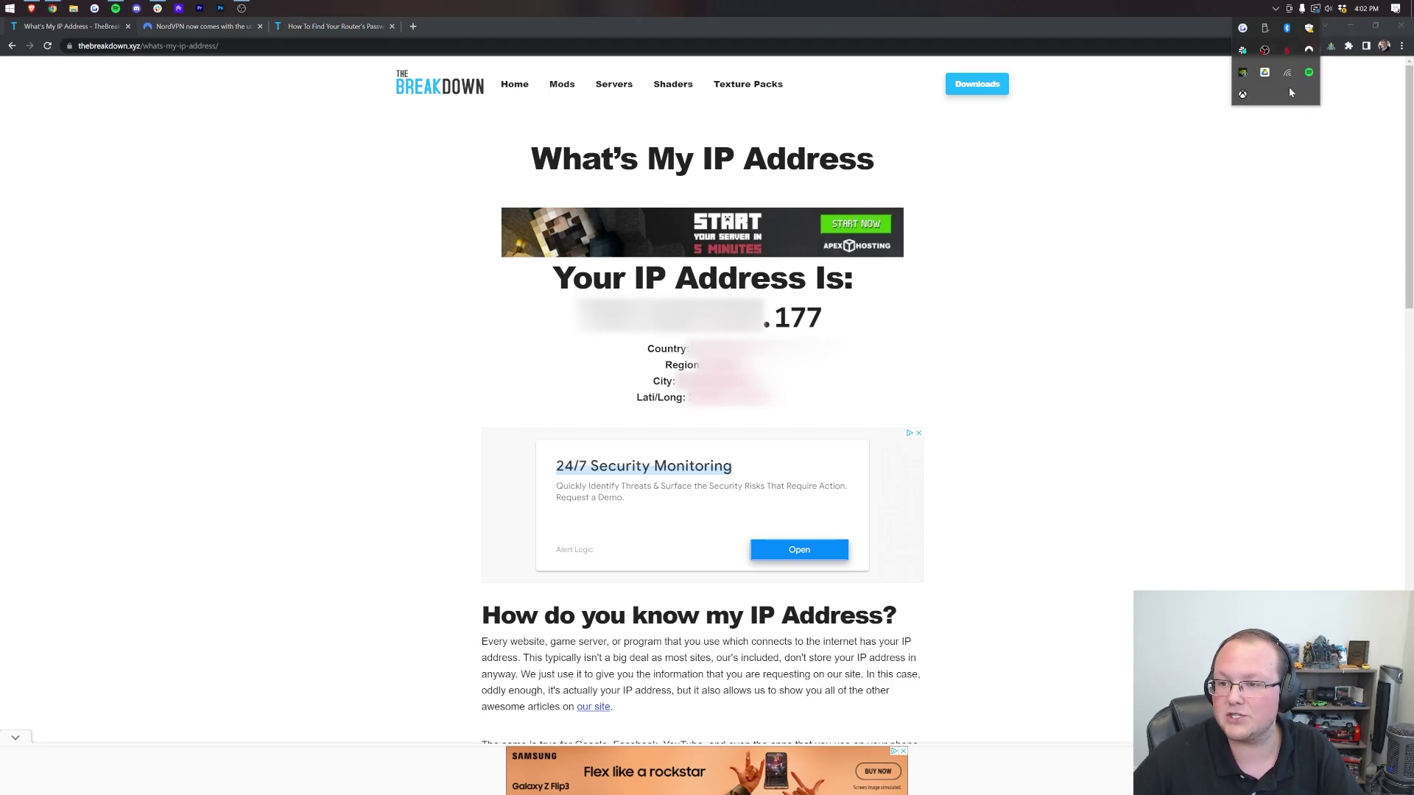
- Resume NordVPN and reload the IP page to confirm 37.120.157.237 in Miami, Florida
{"action": "left_click", "coordinate": [1308, 50]}
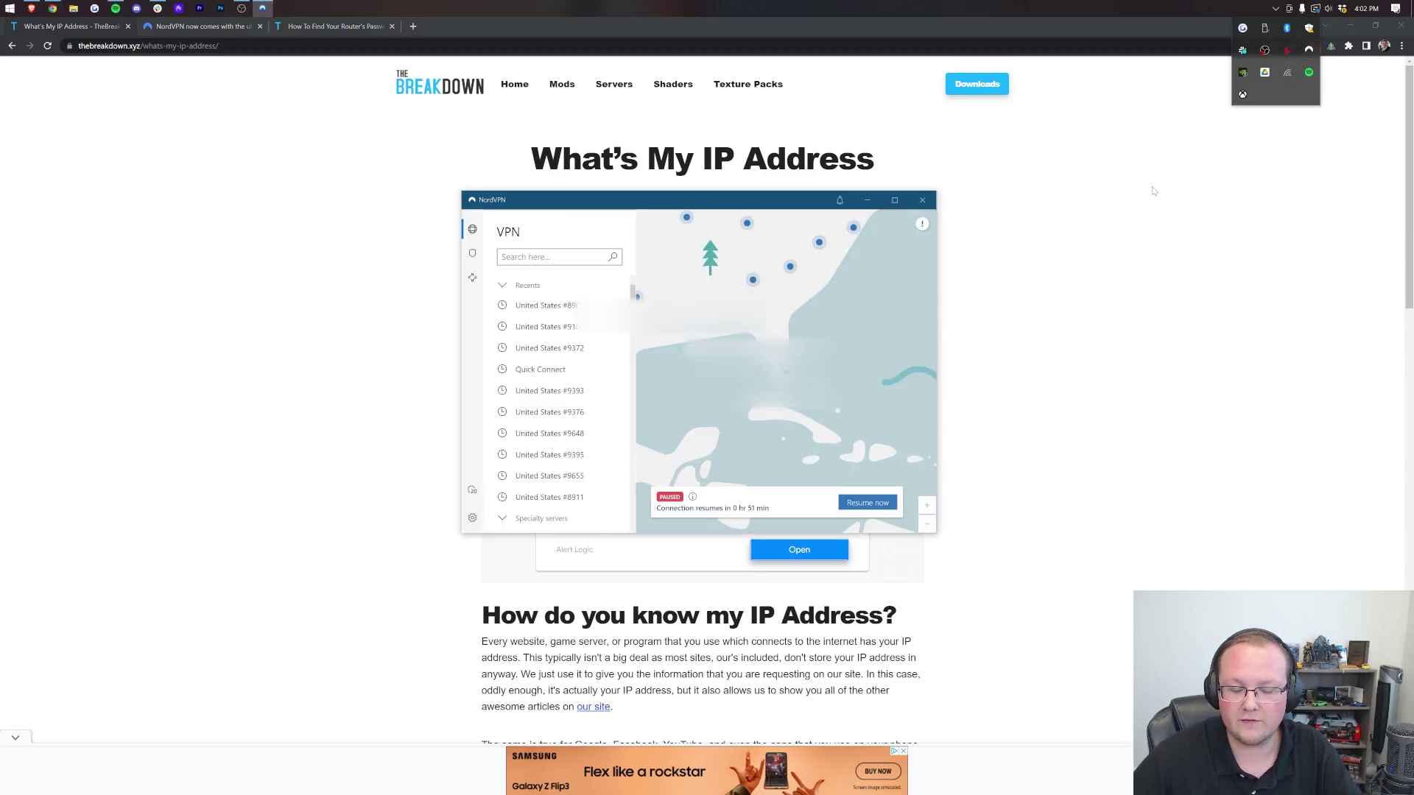
{"action": "left_click", "coordinate": [867, 503]}
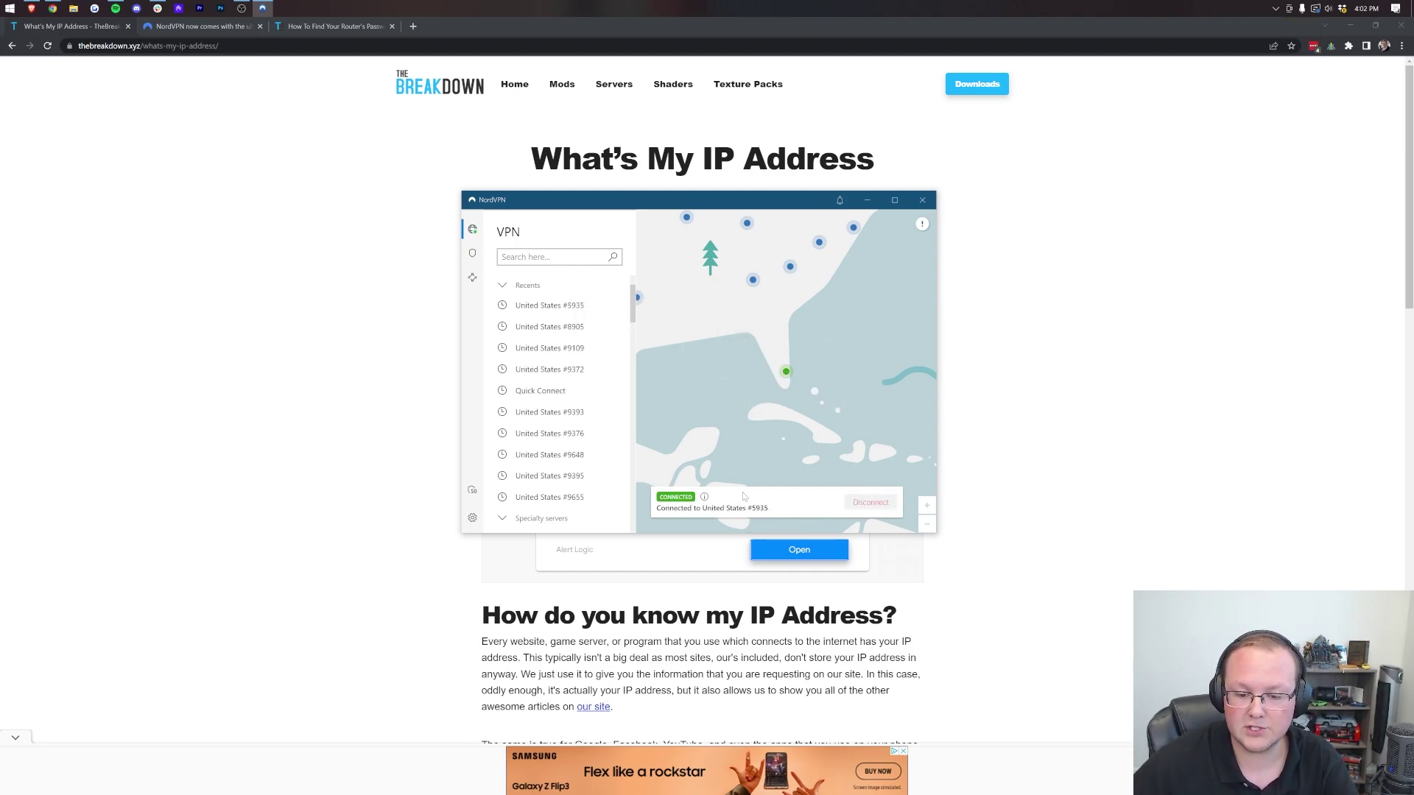
{"action": "left_click", "coordinate": [978, 392]}
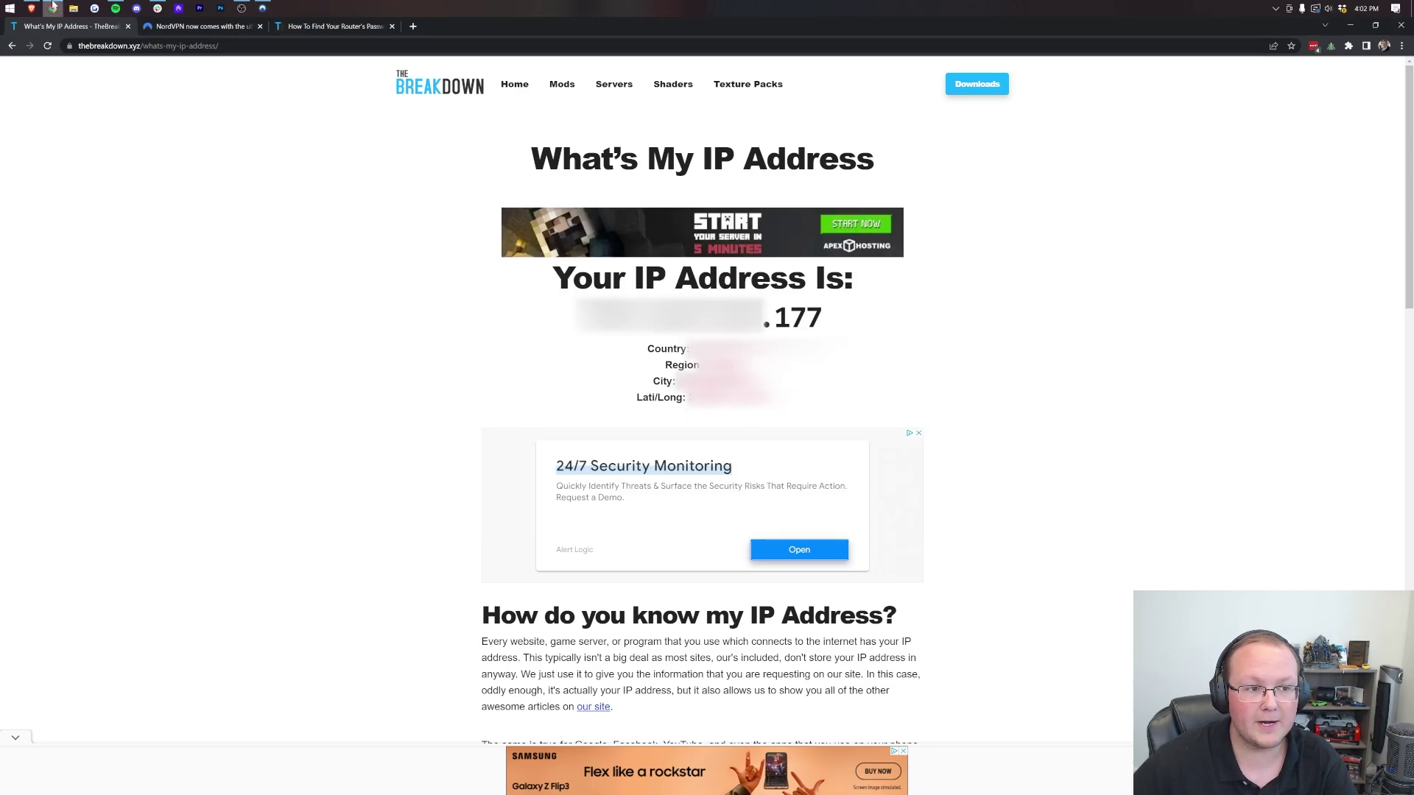
{"action": "key", "text": "F5"}
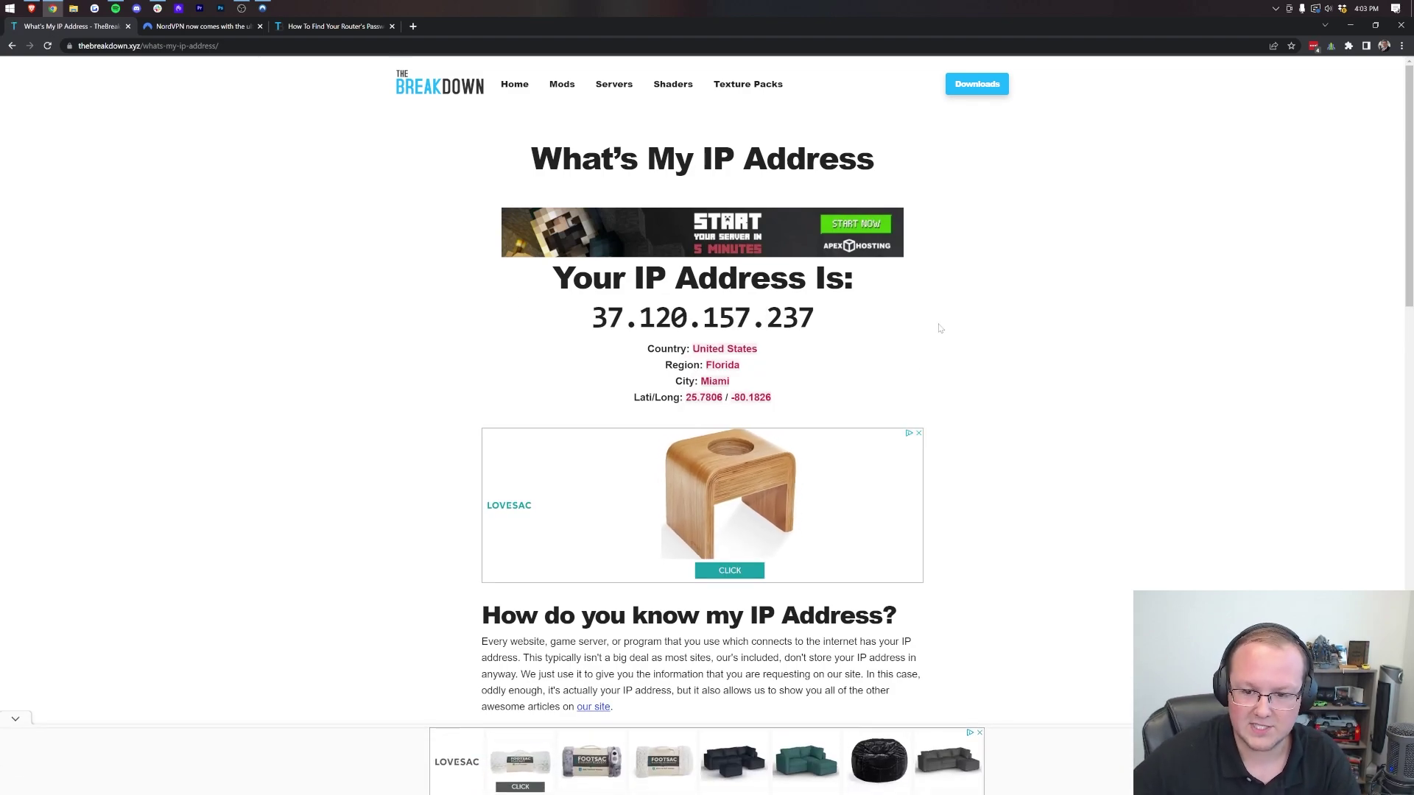
{"action": "left_click_drag", "start_coordinate": [815, 318], "coordinate": [589, 318]}
{"action": "left_click", "coordinate": [570, 347]}
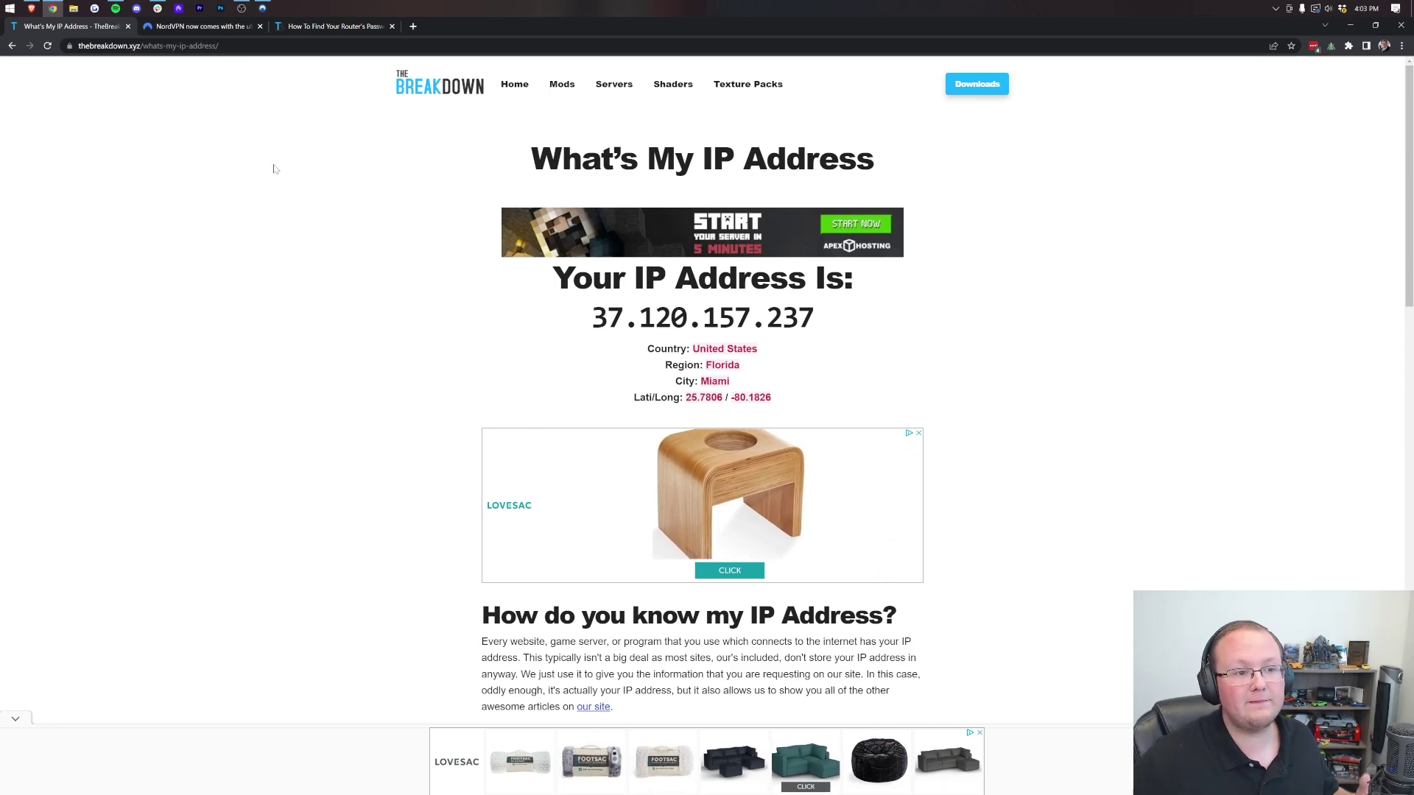
- Scroll through the NordVPN offer page, whose banner shows the .237 address as Protected
{"action": "left_click", "coordinate": [193, 28]}
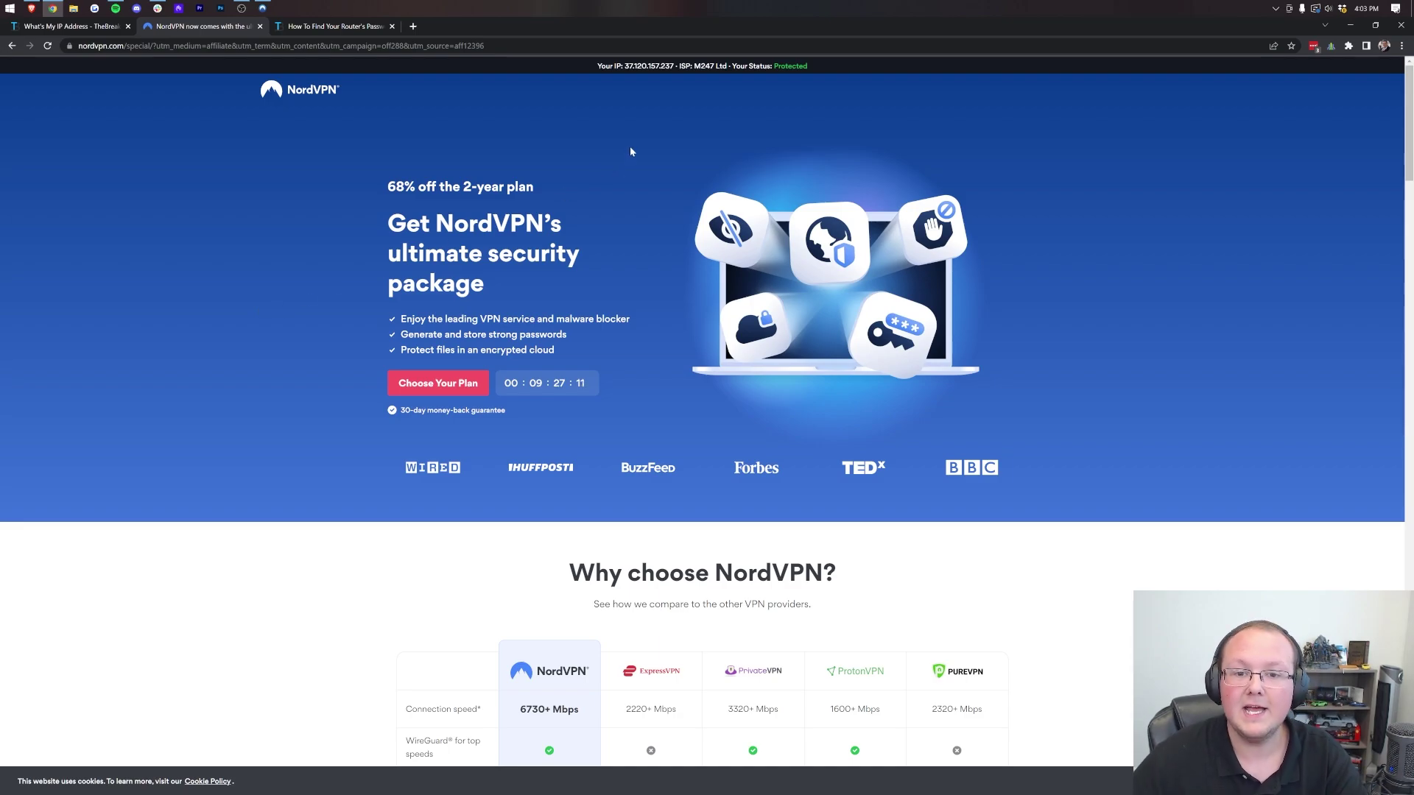
{"action": "scroll", "coordinate": [652, 152], "scroll_direction": "down", "scroll_amount": 5}
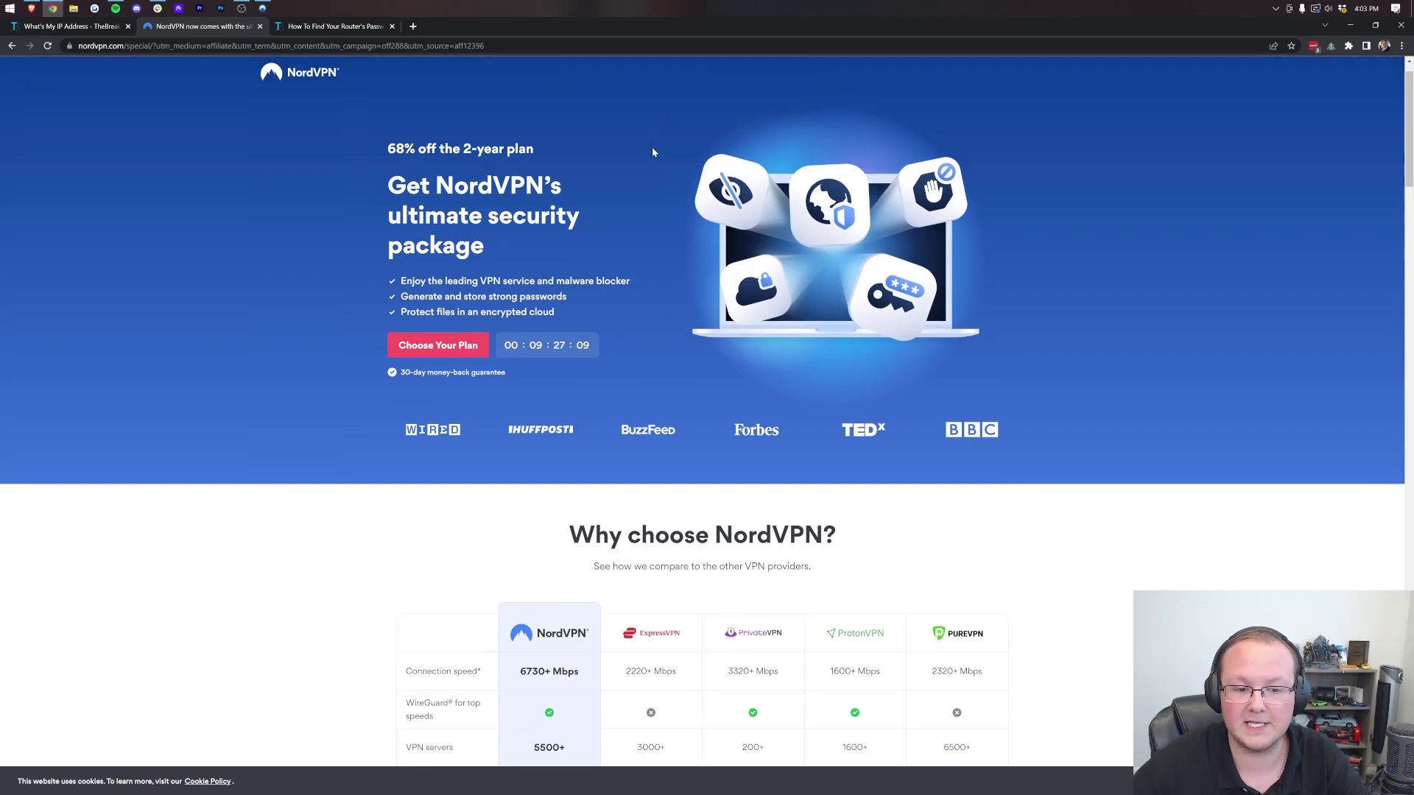
{"action": "scroll", "coordinate": [633, 318], "scroll_direction": "down", "scroll_amount": 2}
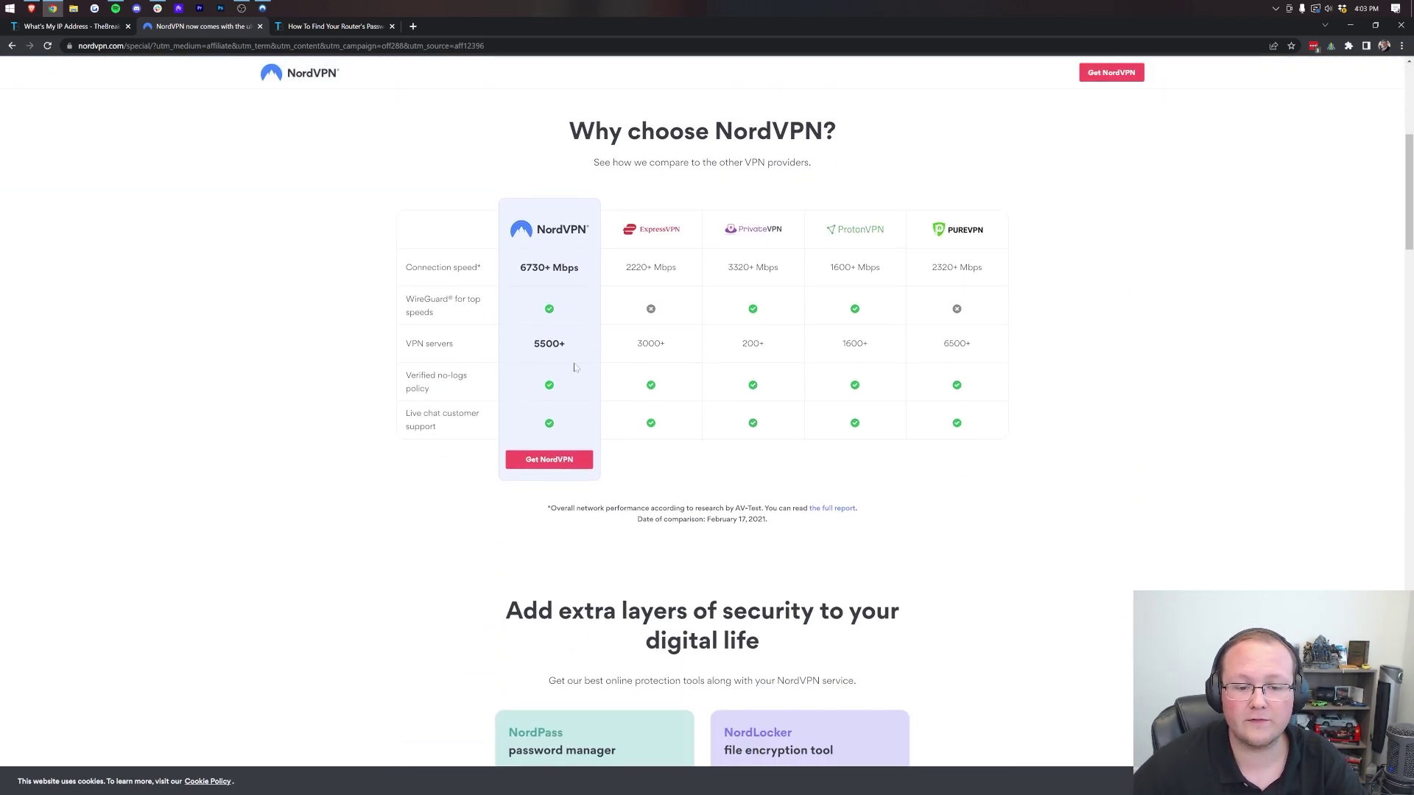
{"action": "scroll", "coordinate": [633, 390], "scroll_direction": "up", "scroll_amount": 6}
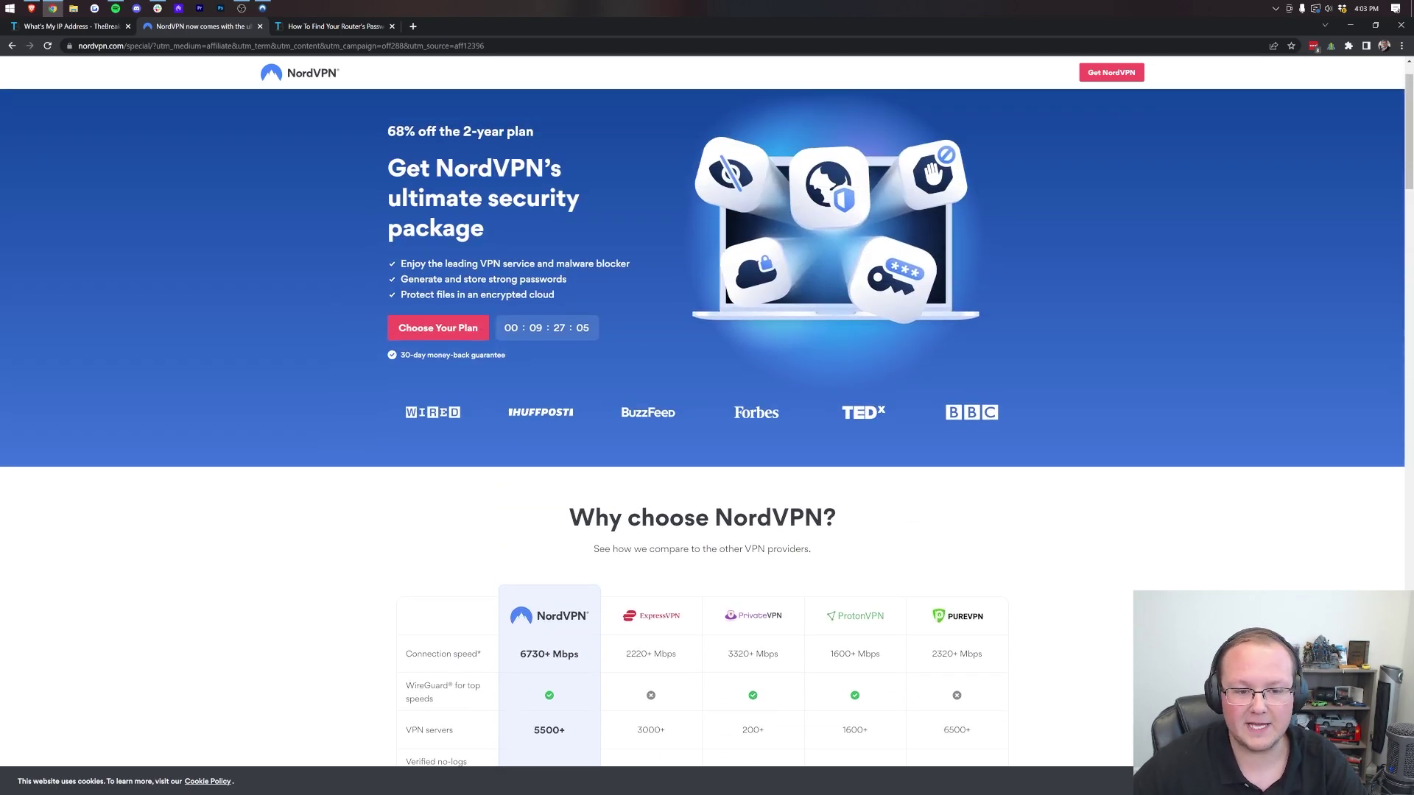
{"action": "scroll", "coordinate": [442, 369], "scroll_direction": "down", "scroll_amount": 5}
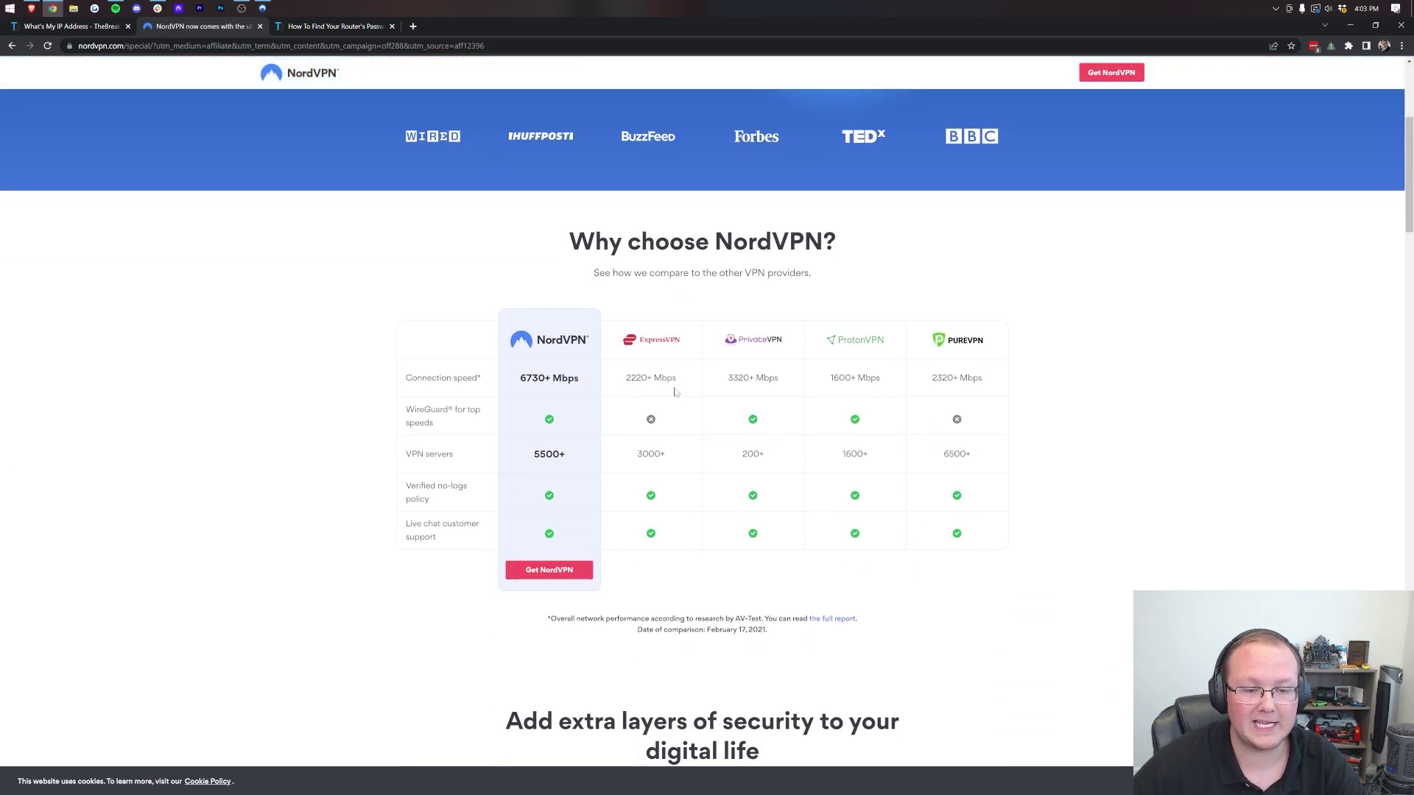
{"action": "scroll", "coordinate": [597, 309], "scroll_direction": "up", "scroll_amount": 5}
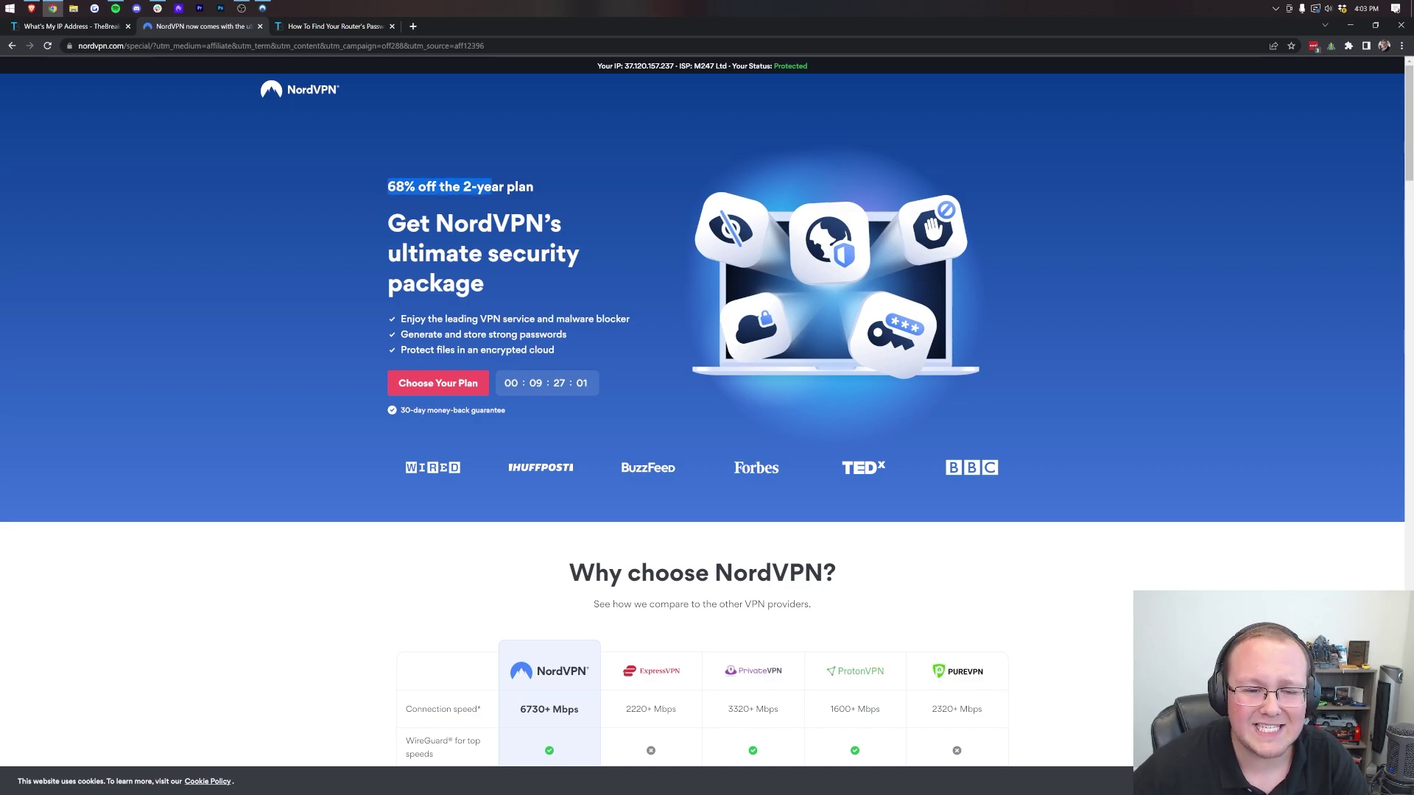
{"action": "scroll", "coordinate": [630, 204], "scroll_direction": "down", "scroll_amount": 2}
{"action": "scroll", "coordinate": [631, 204], "scroll_direction": "down", "scroll_amount": 20}
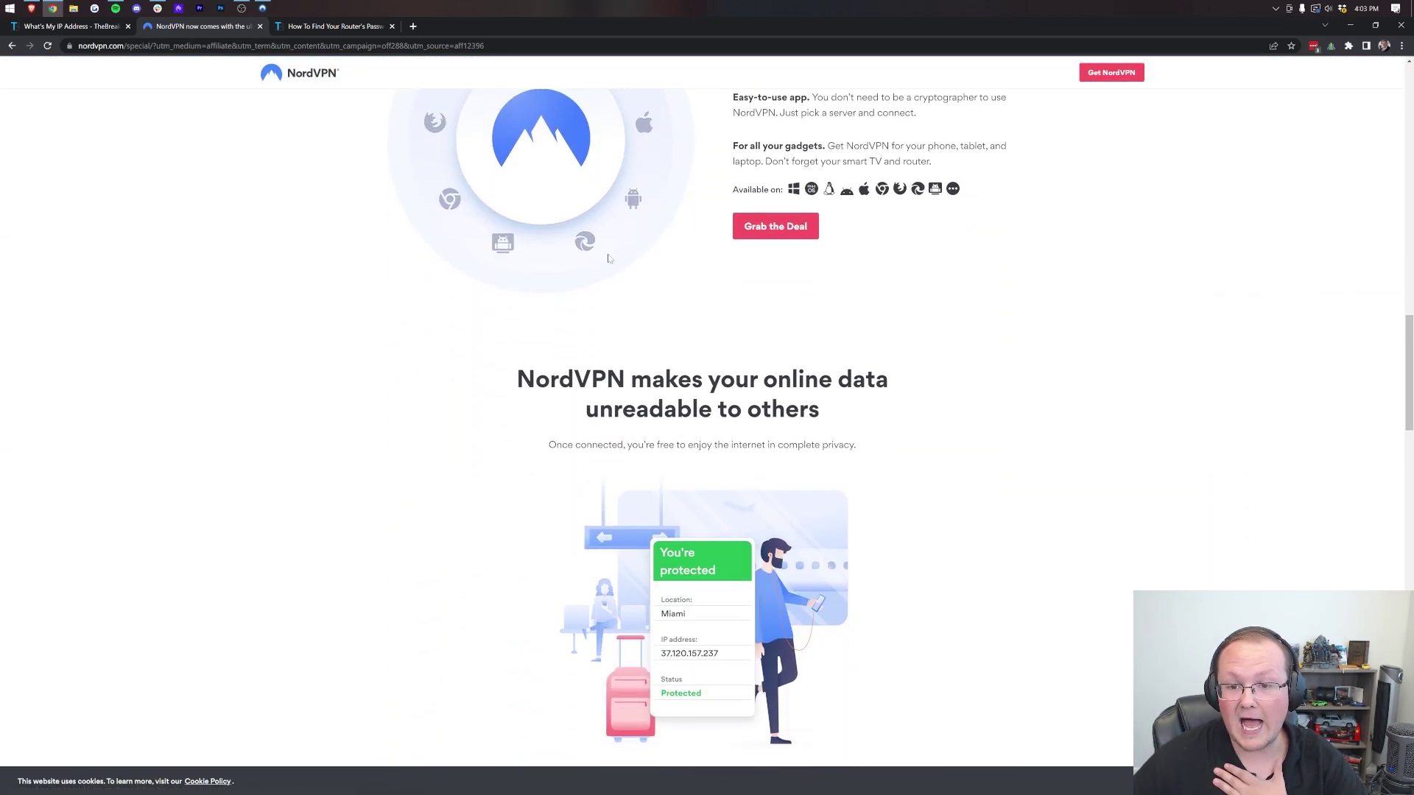
{"action": "scroll", "coordinate": [608, 259], "scroll_direction": "down", "scroll_amount": 1}
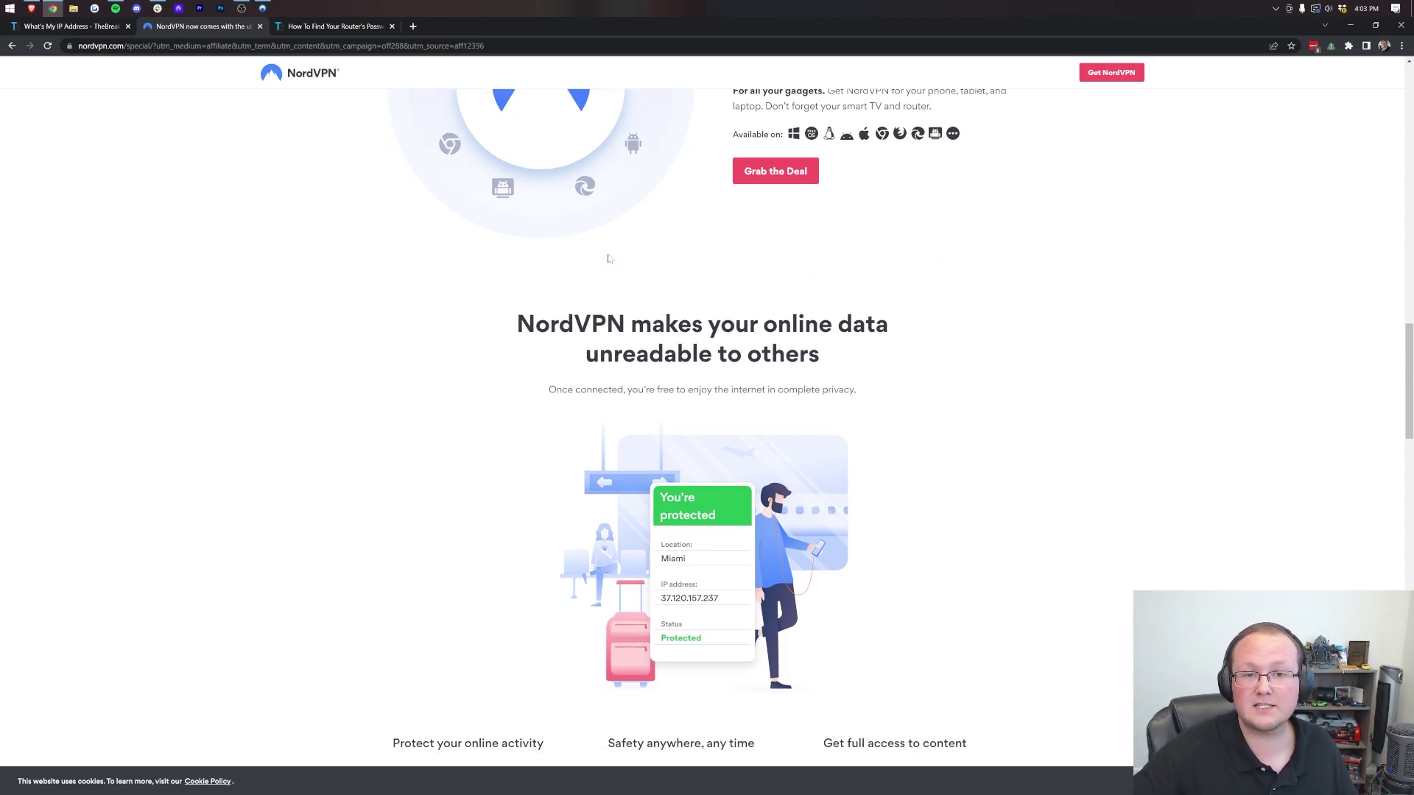
{"action": "scroll", "coordinate": [608, 258], "scroll_direction": "up", "scroll_amount": 20}
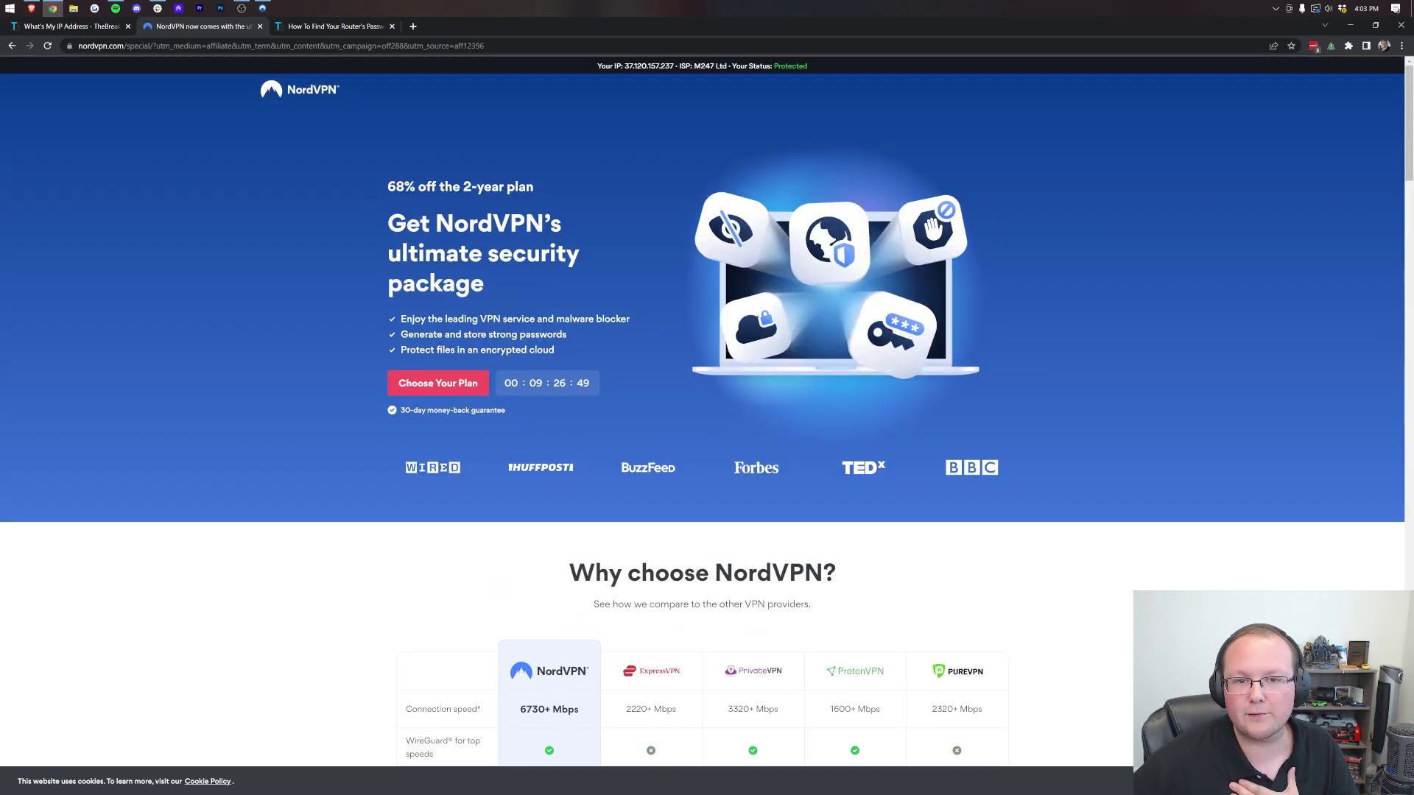
- Check in the NordVPN app that the VPN is connected, then return to the web page
{"action": "left_click", "coordinate": [1275, 8]}
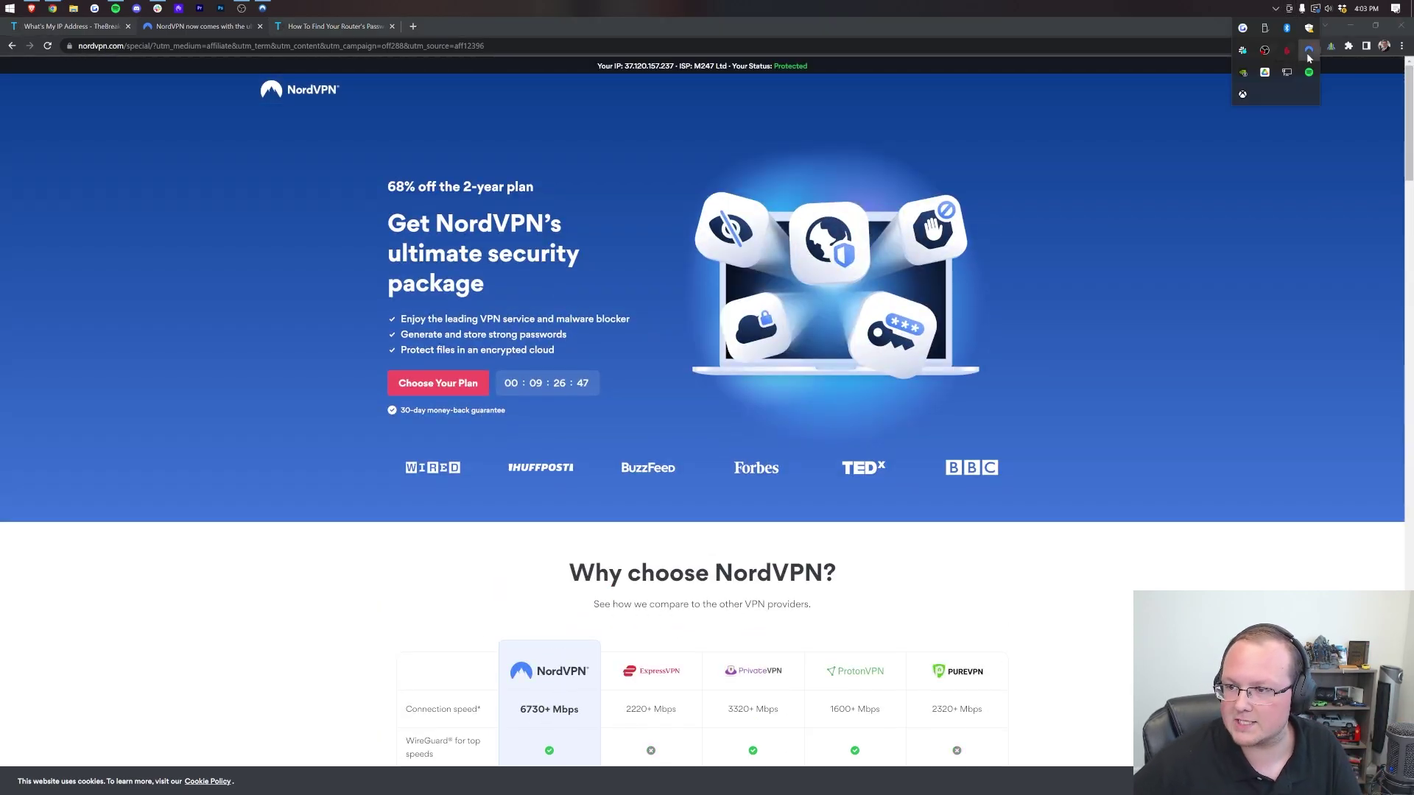
{"action": "left_click", "coordinate": [1309, 51]}
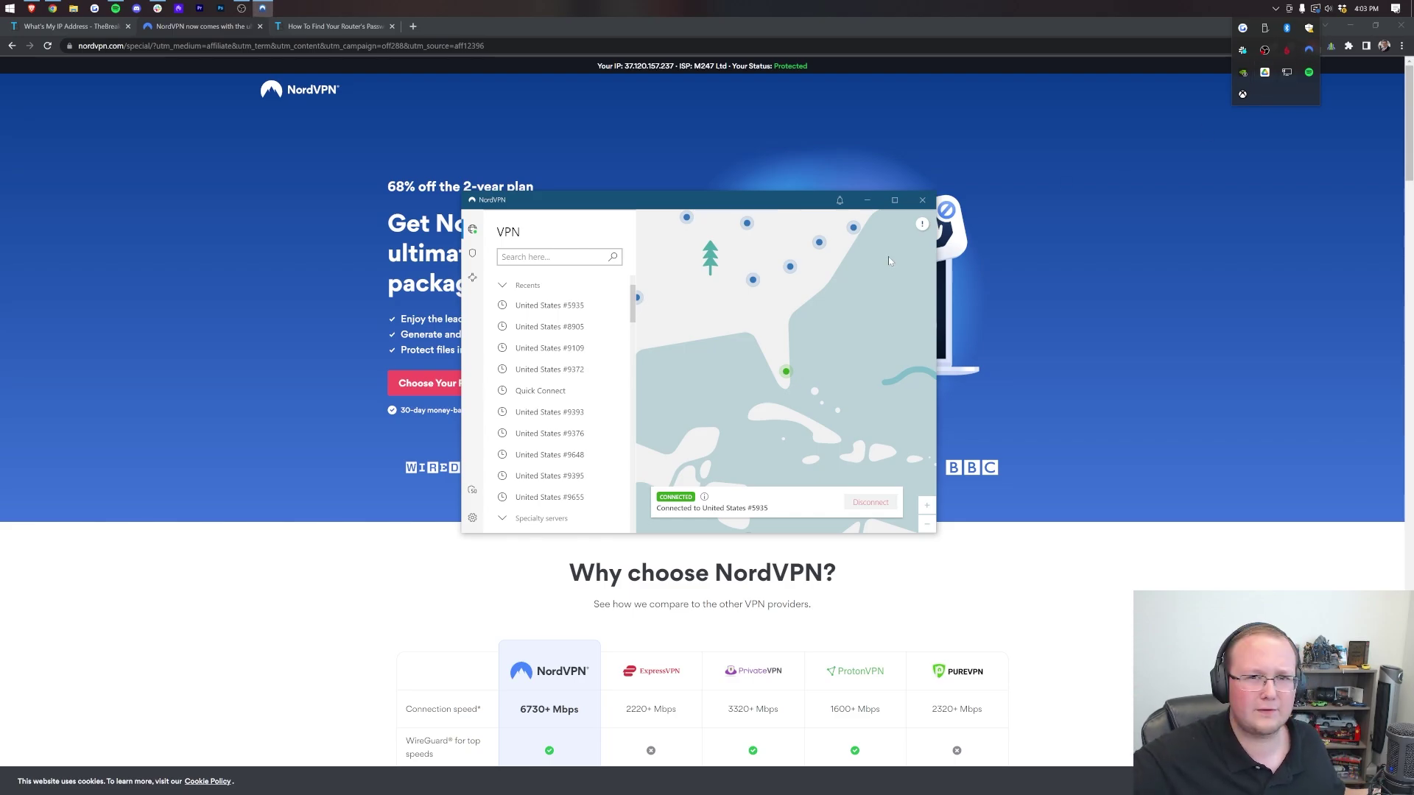
{"action": "left_click", "coordinate": [716, 135]}
{"action": "scroll", "coordinate": [746, 271], "scroll_direction": "down", "scroll_amount": 6}
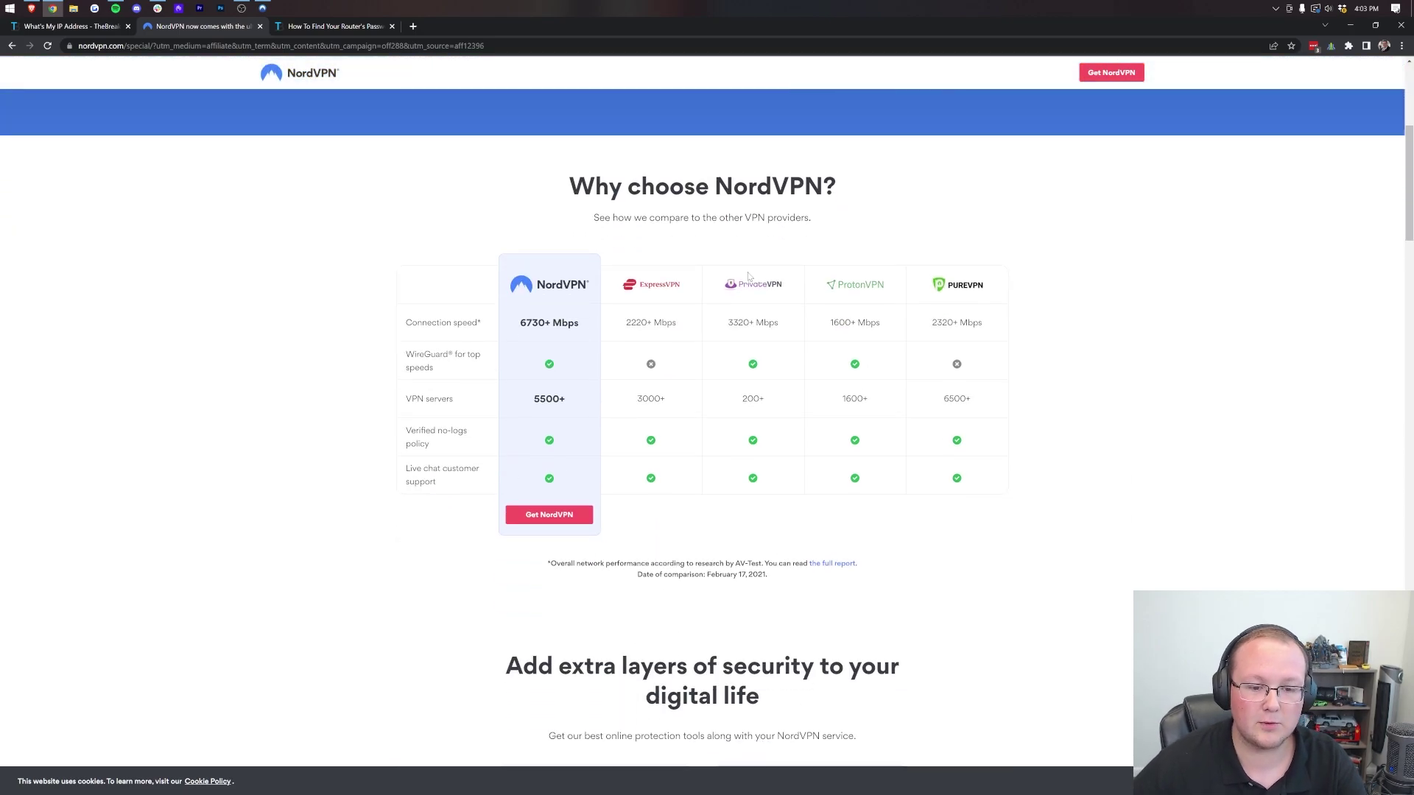
{"action": "scroll", "coordinate": [746, 270], "scroll_direction": "up", "scroll_amount": 6}
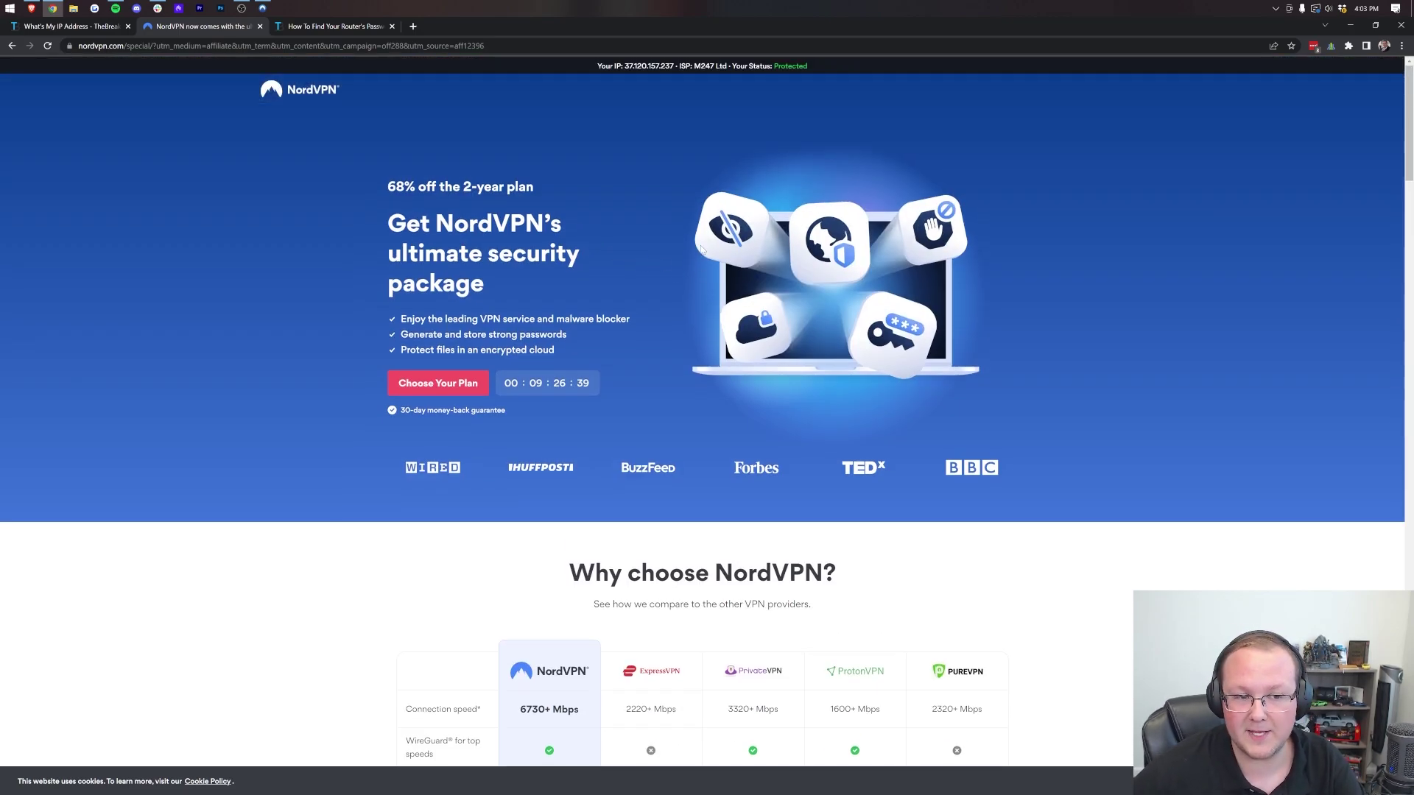
- Pause the NordVPN connection for 1 hour
{"action": "left_click", "coordinate": [99, 28]}
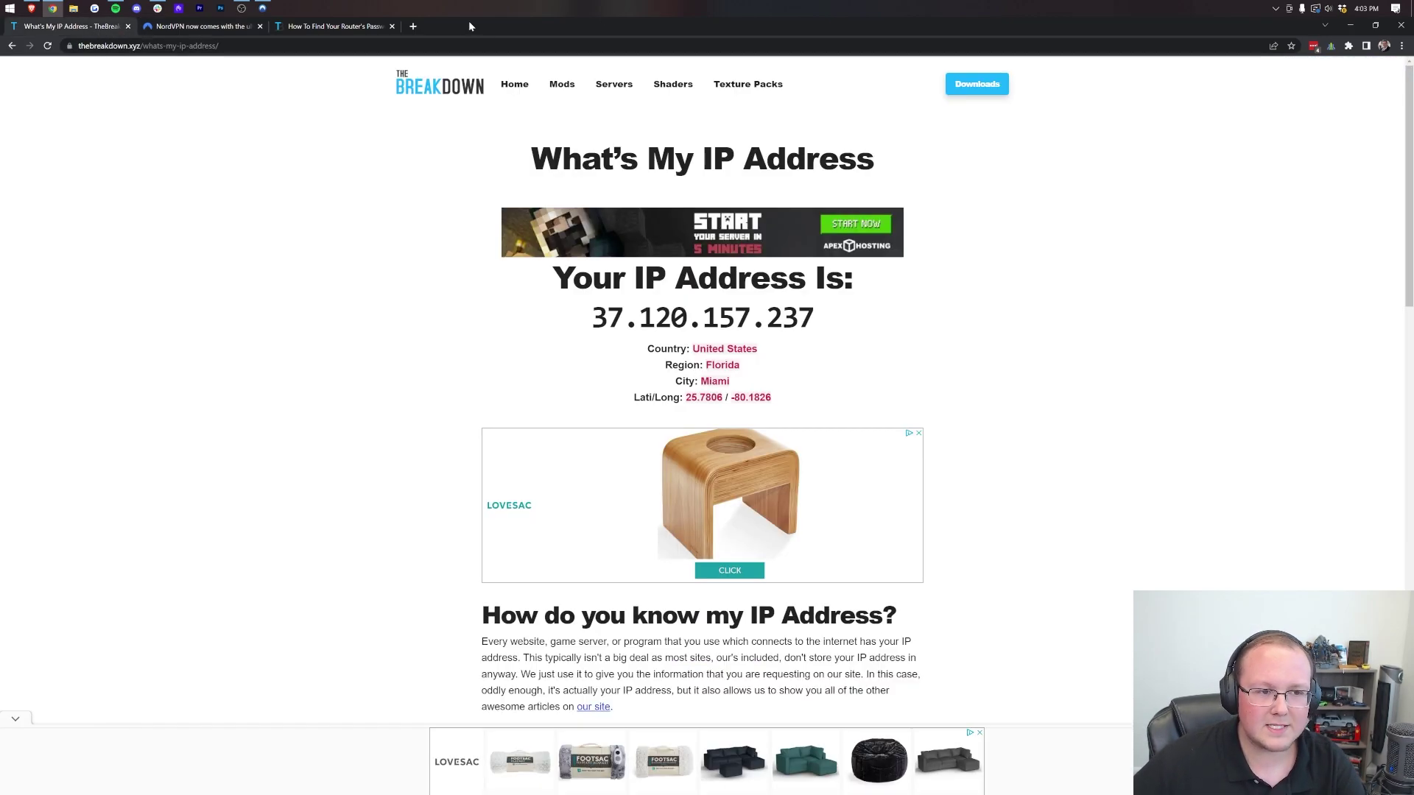
{"action": "left_click", "coordinate": [1277, 8]}
{"action": "left_click", "coordinate": [1308, 50]}
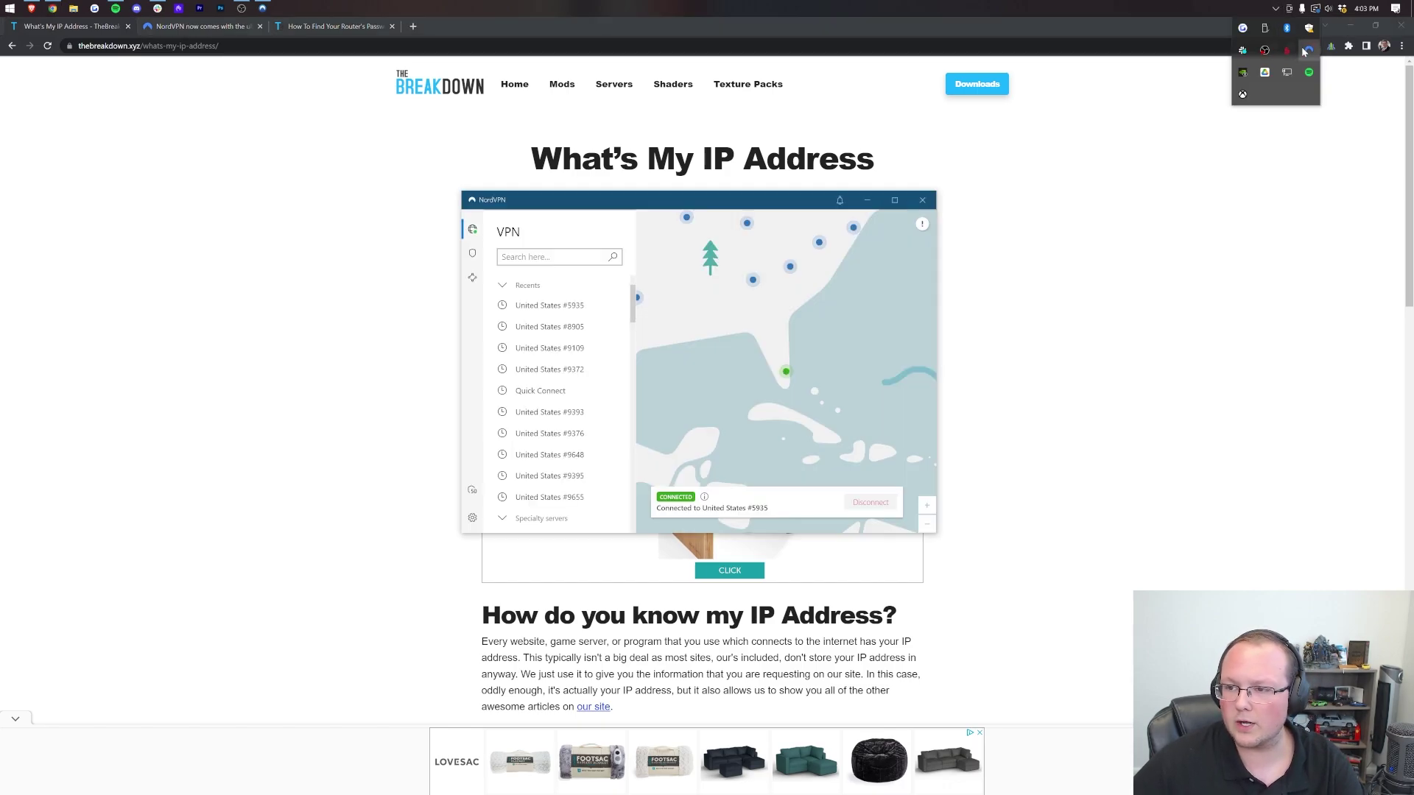
{"action": "left_click", "coordinate": [887, 508]}
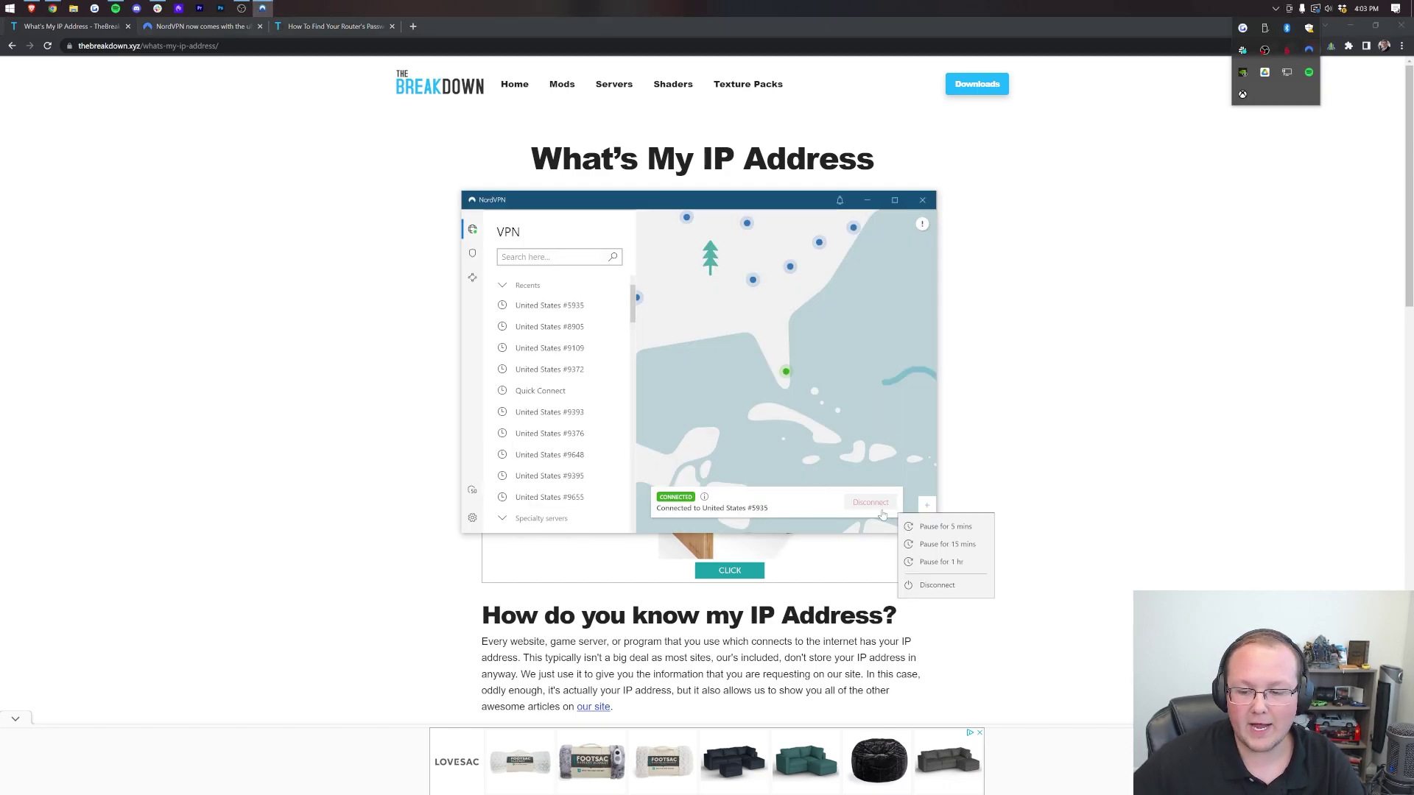
{"action": "left_click", "coordinate": [936, 549]}
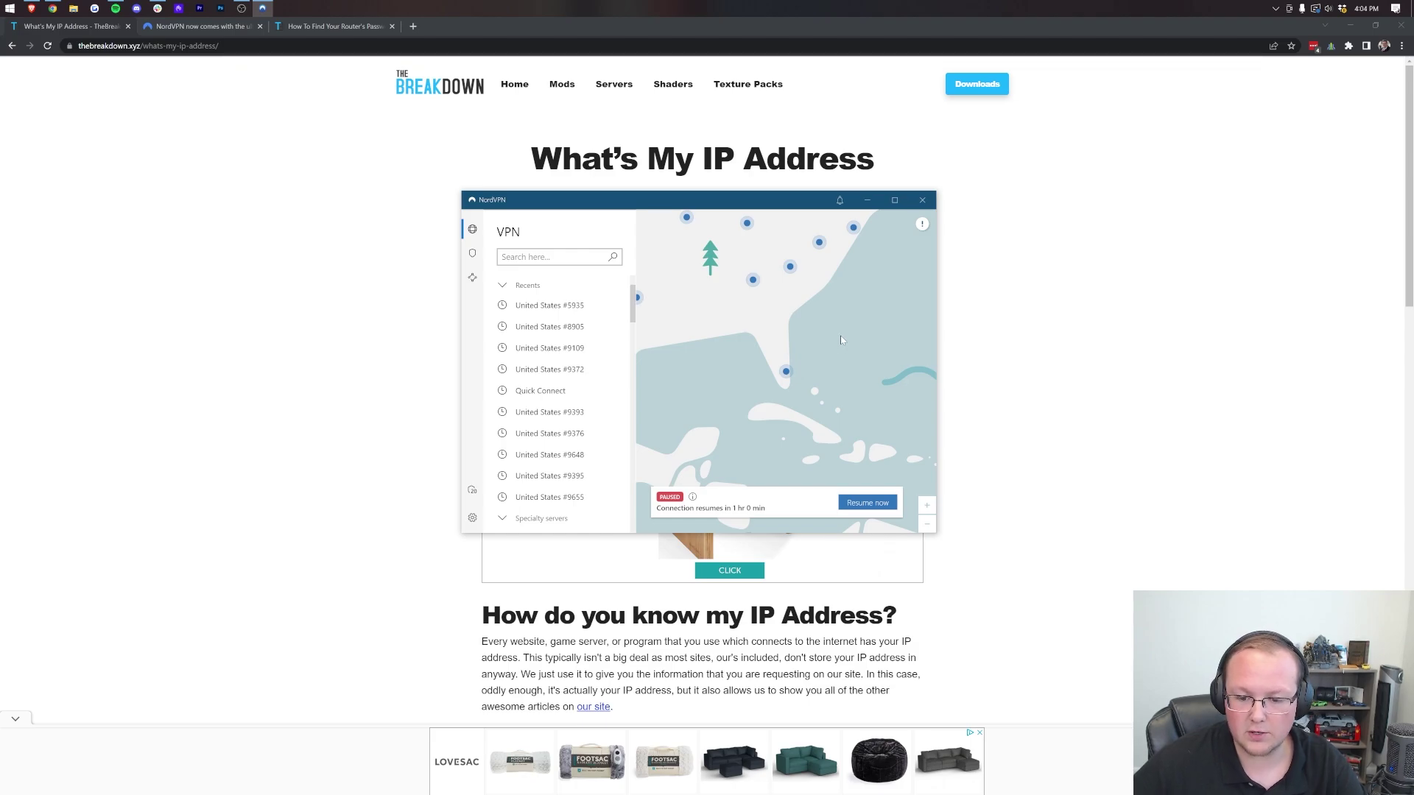
- Reload the IP page to see the original .177 address, then minimize Chrome
{"action": "left_click", "coordinate": [928, 196]}
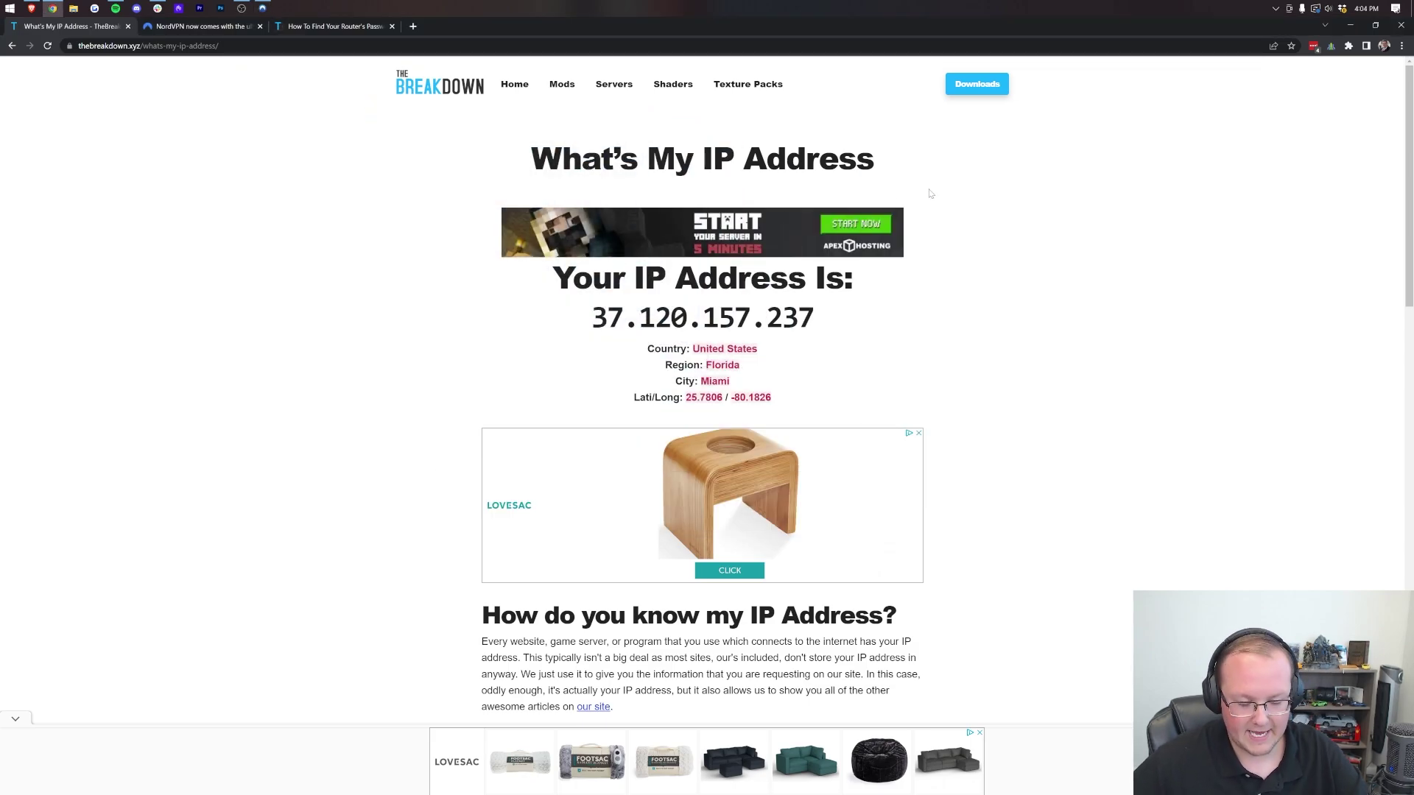
{"action": "key", "text": "F5"}
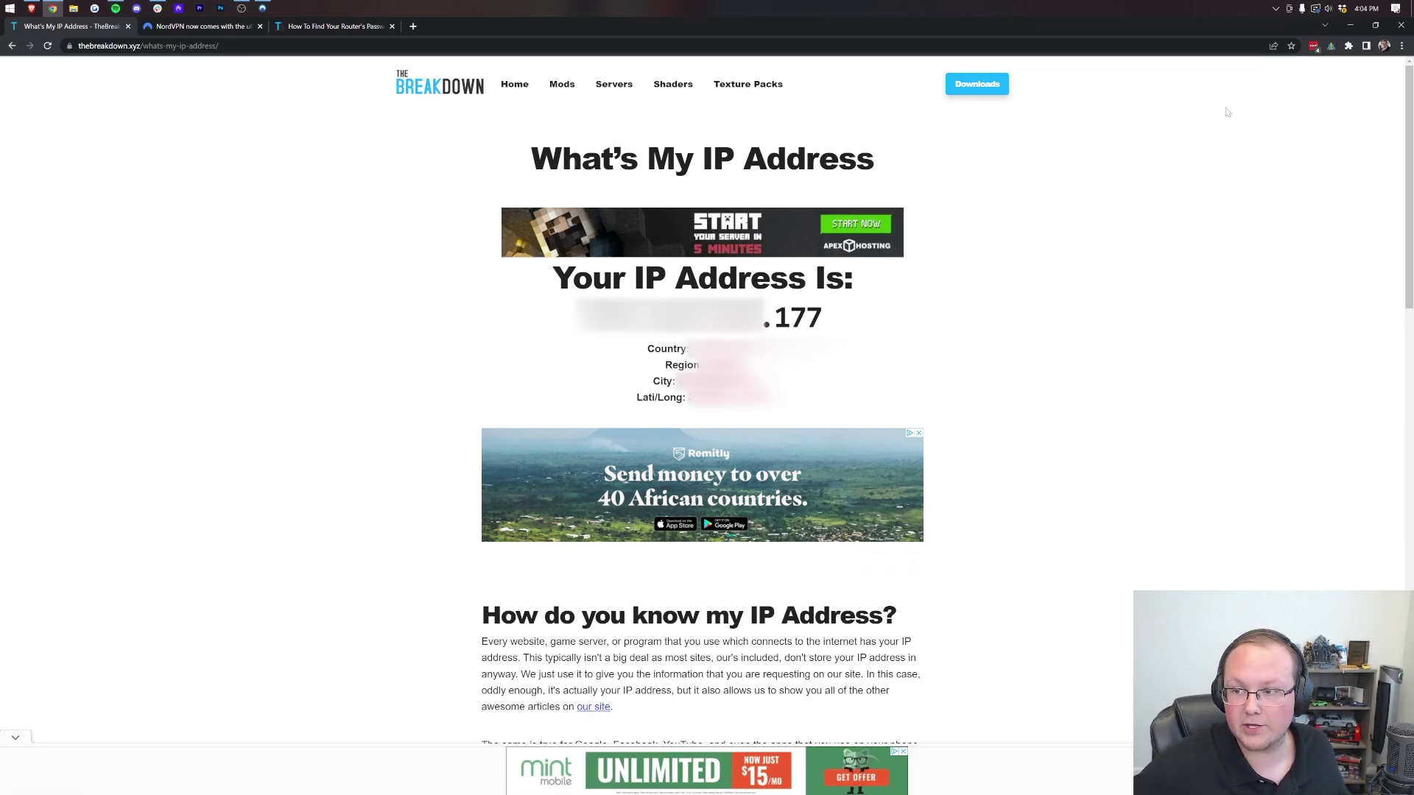
{"action": "left_click", "coordinate": [1348, 25]}
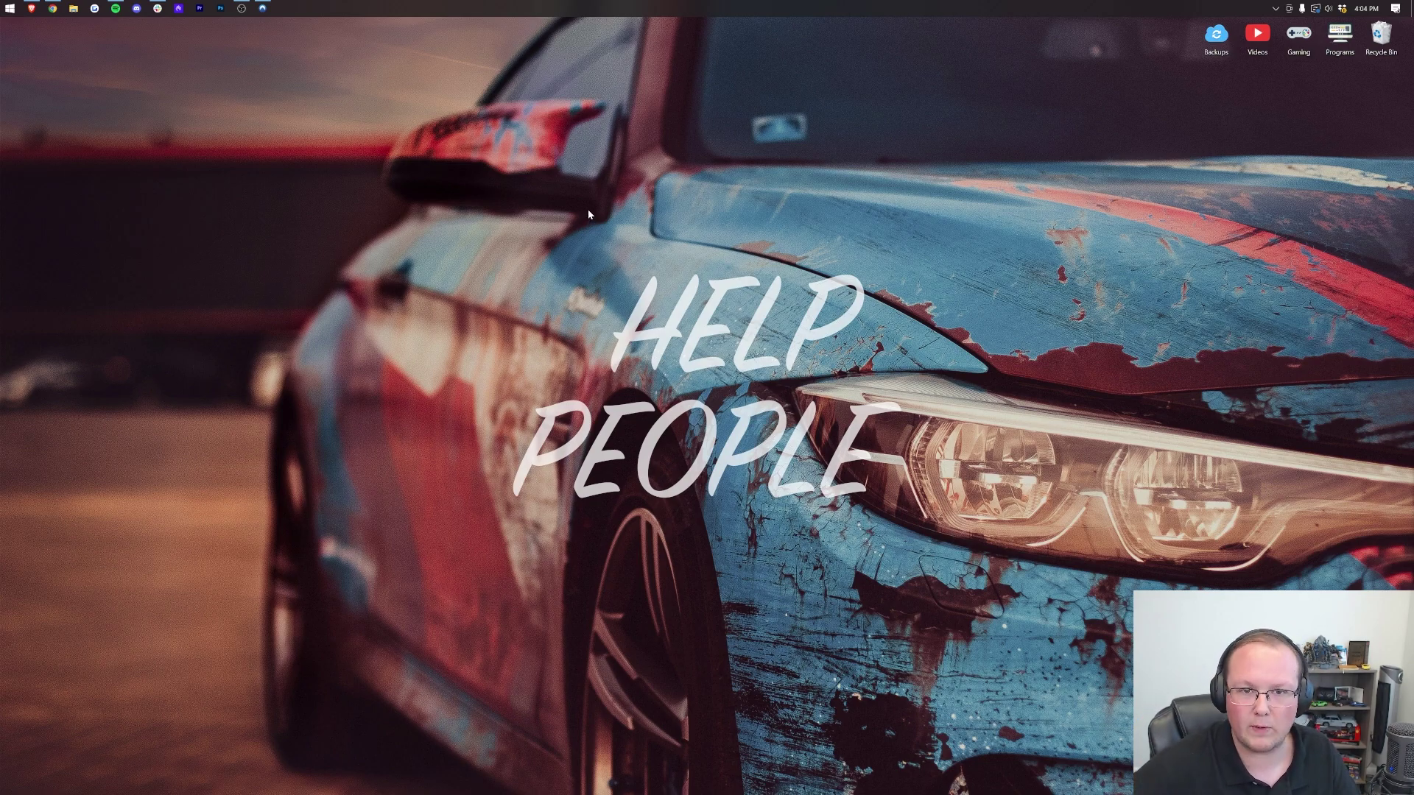
- Launch Command Prompt and run ipconfig, showing Wi-Fi gateway 192.168.1.1 and IPv4 192.168.1.16
{"action": "left_click", "coordinate": [7, 7]}
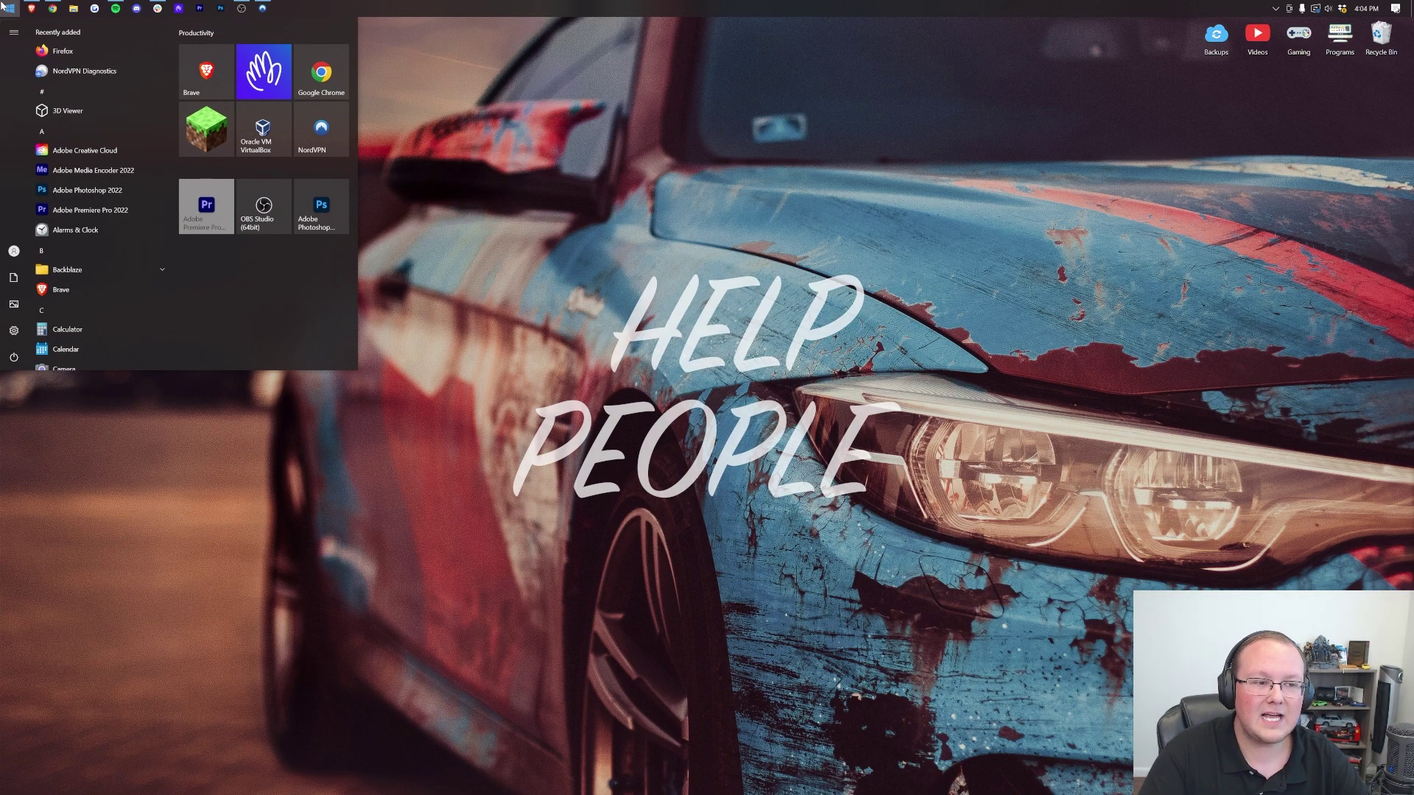
{"action": "type", "text": "cmd"}
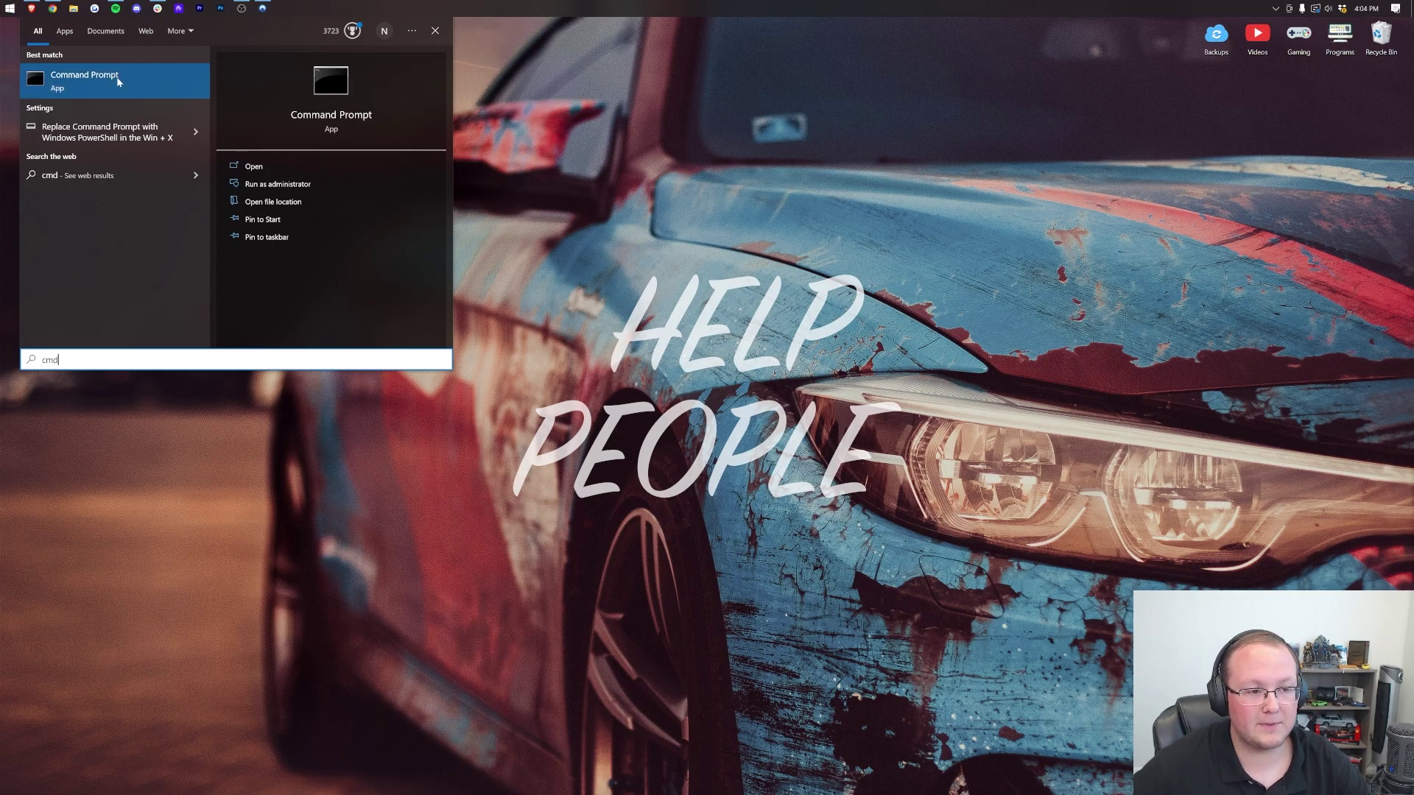
{"action": "left_click", "coordinate": [118, 79]}
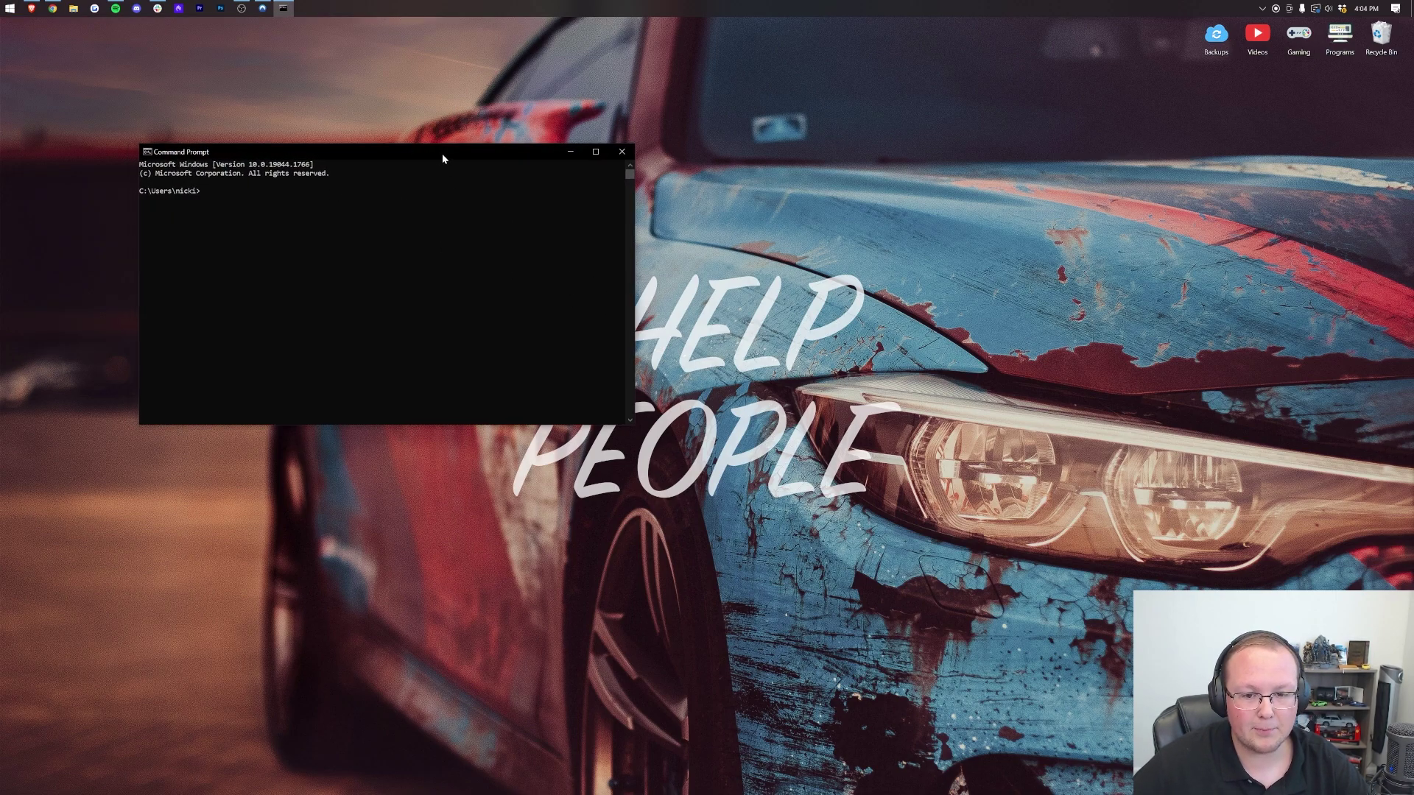
{"action": "left_click_drag", "start_coordinate": [442, 153], "coordinate": [719, 168]}
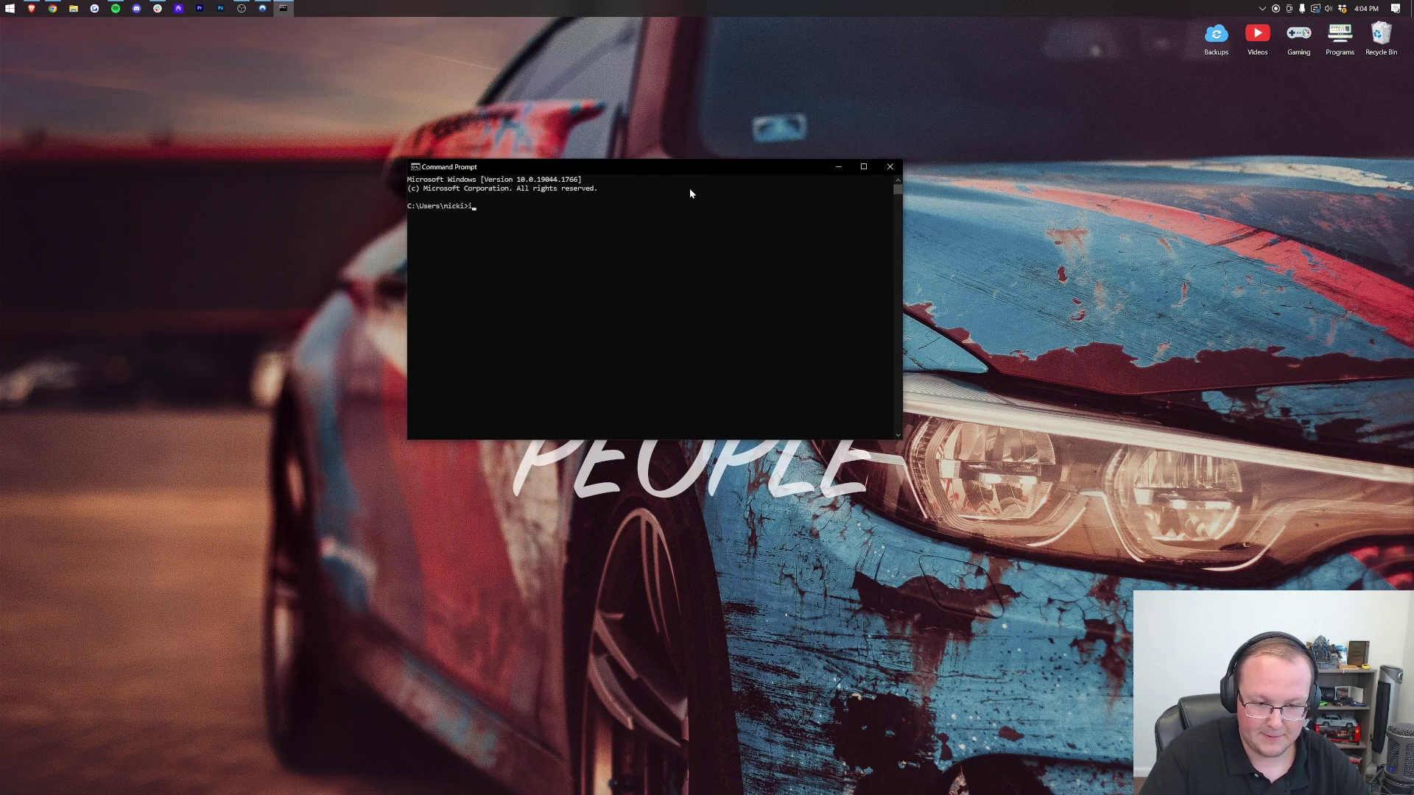
{"action": "type", "text": "i"}
{"action": "type", "text": "pconfig"}
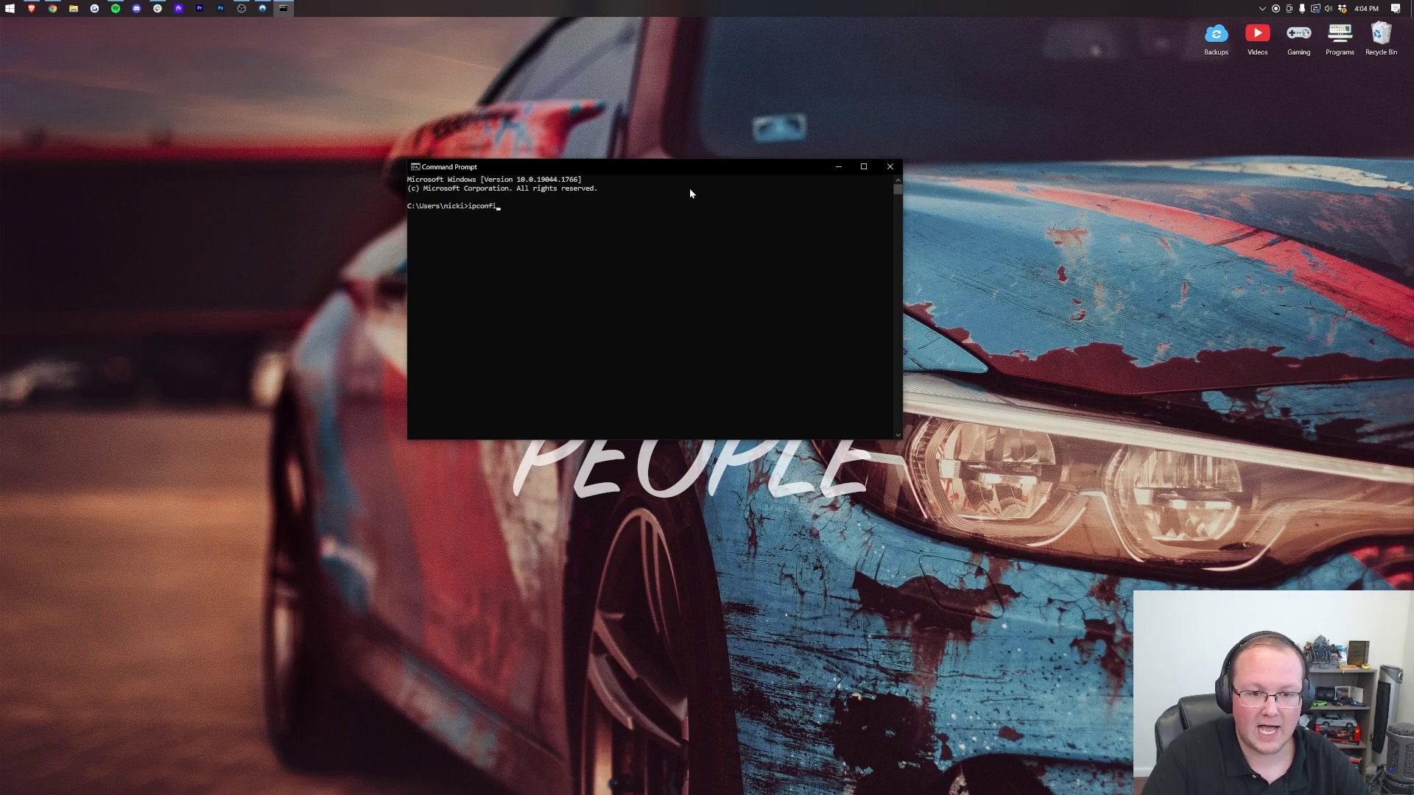
{"action": "key", "text": "Return"}
- Open a new Notepad note and type 'Default Gateway: 192.168.1.1'
{"action": "left_click", "coordinate": [5, 7]}
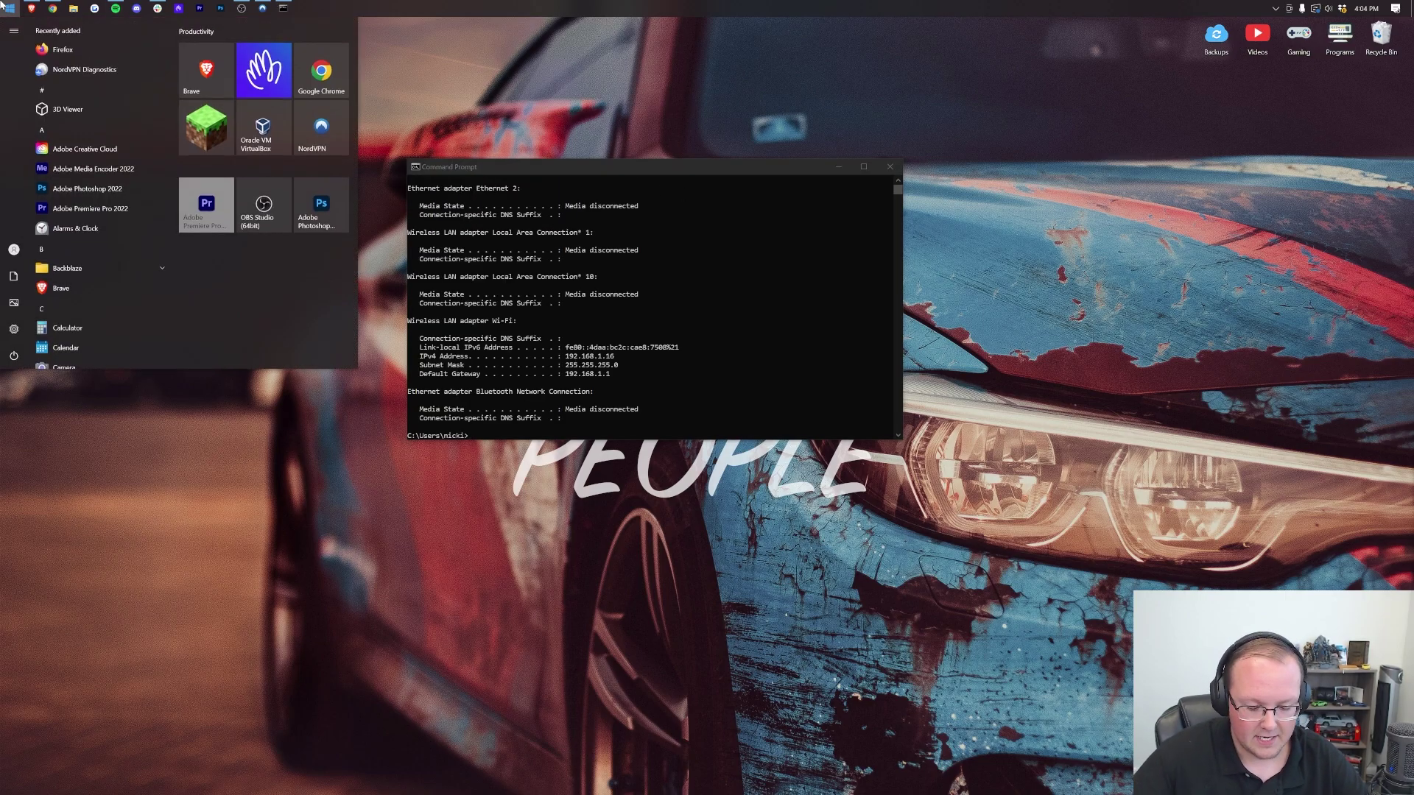
{"action": "type", "text": "ni"}
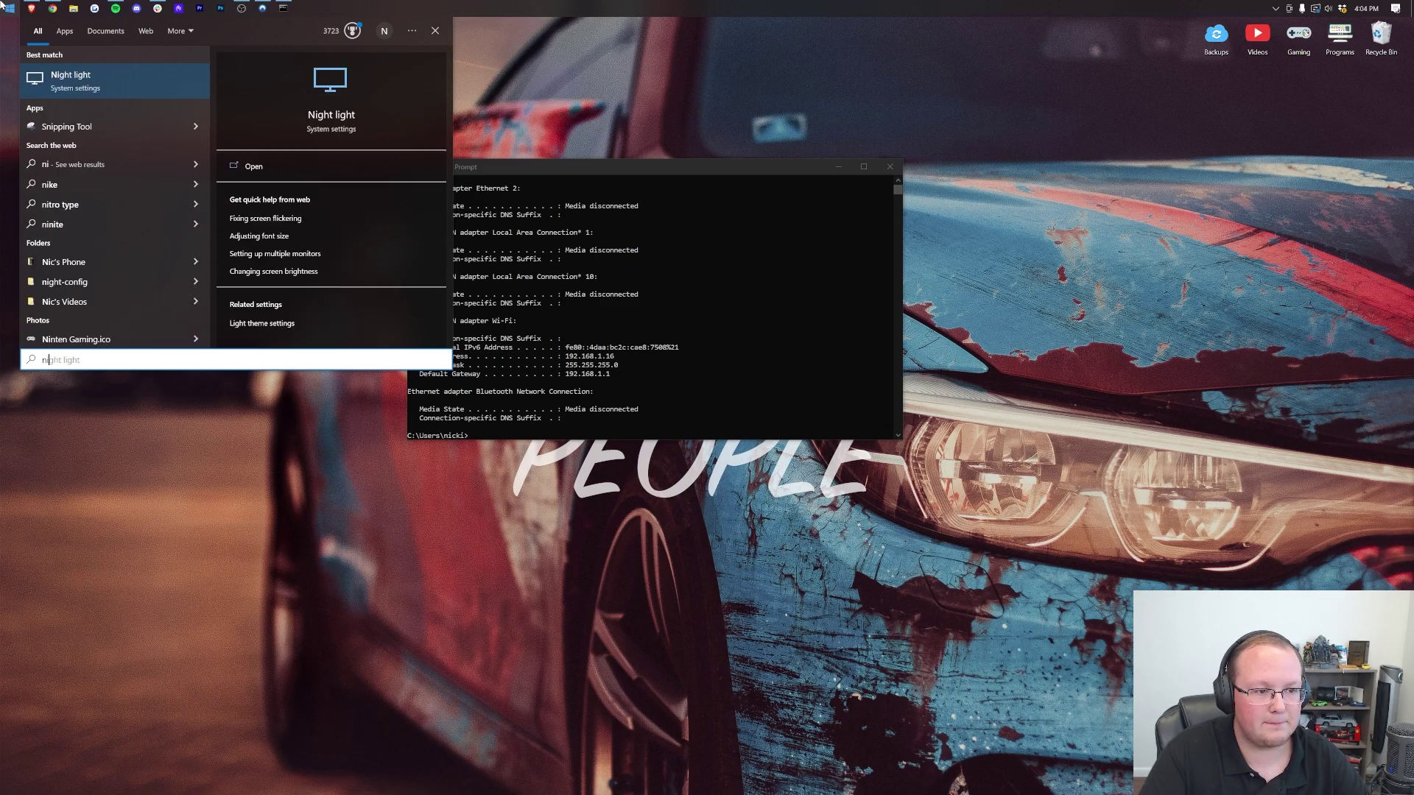
{"action": "key", "text": "BackSpace"}
{"action": "type", "text": "otepad"}
{"action": "key", "text": "Return"}
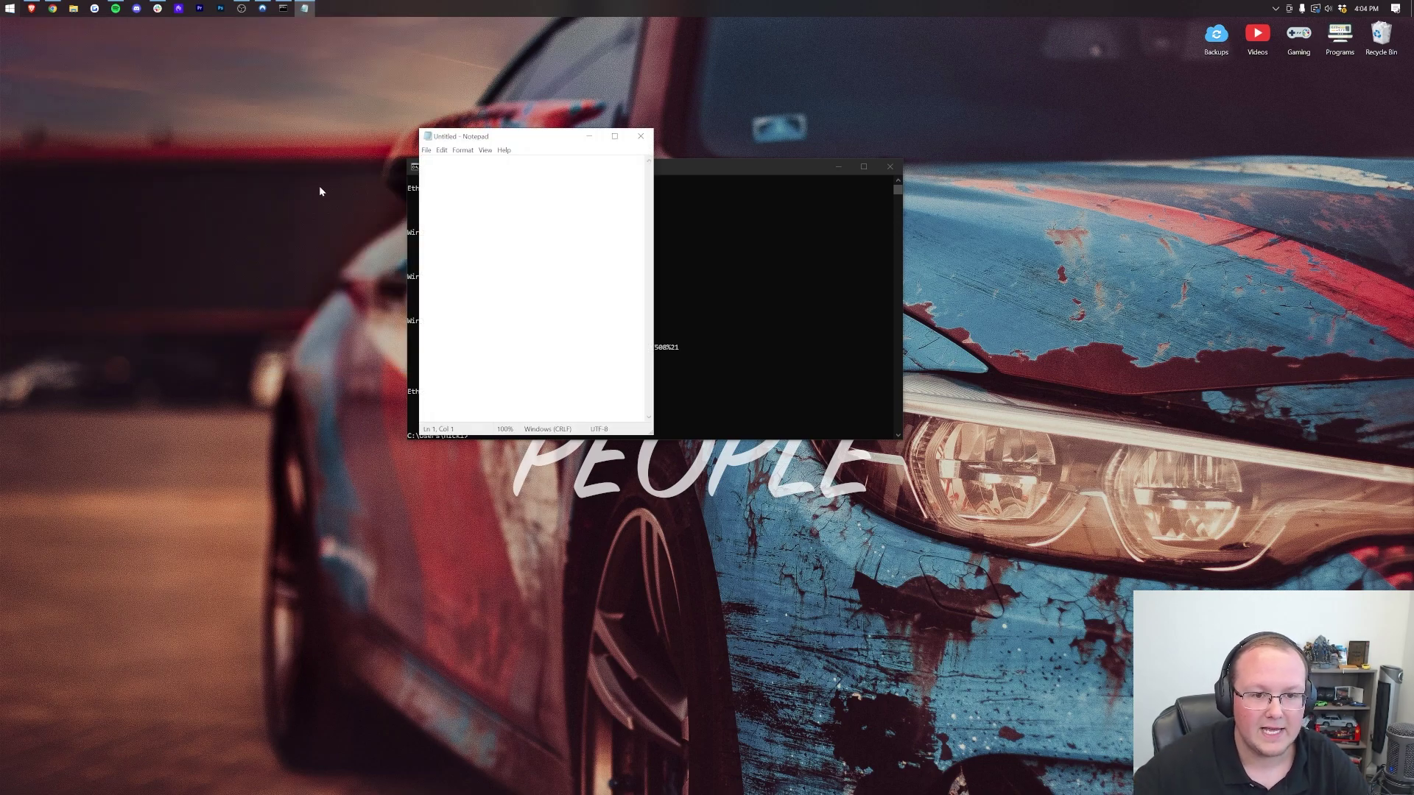
{"action": "left_click_drag", "start_coordinate": [468, 139], "coordinate": [770, 174]}
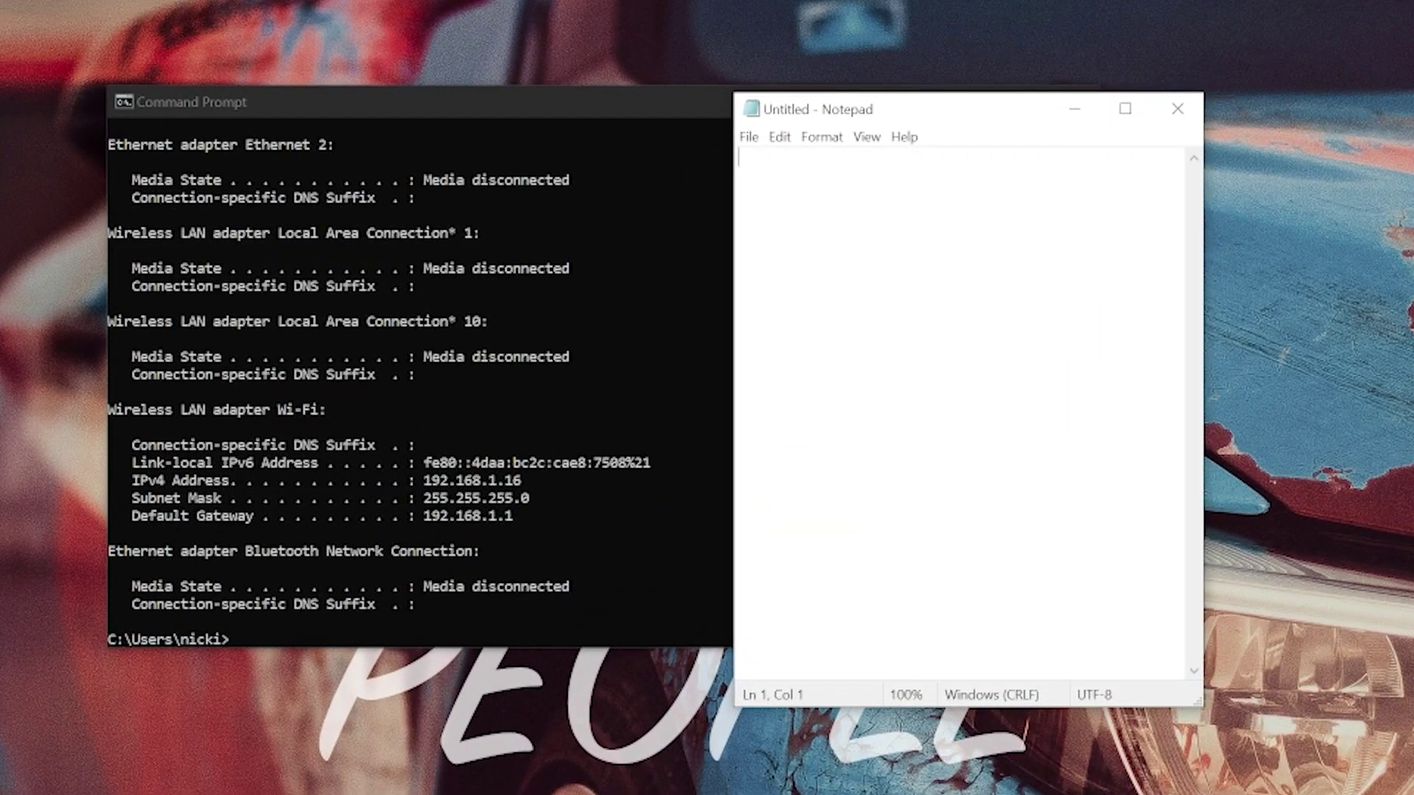
{"action": "type", "text": "Default Ga"}
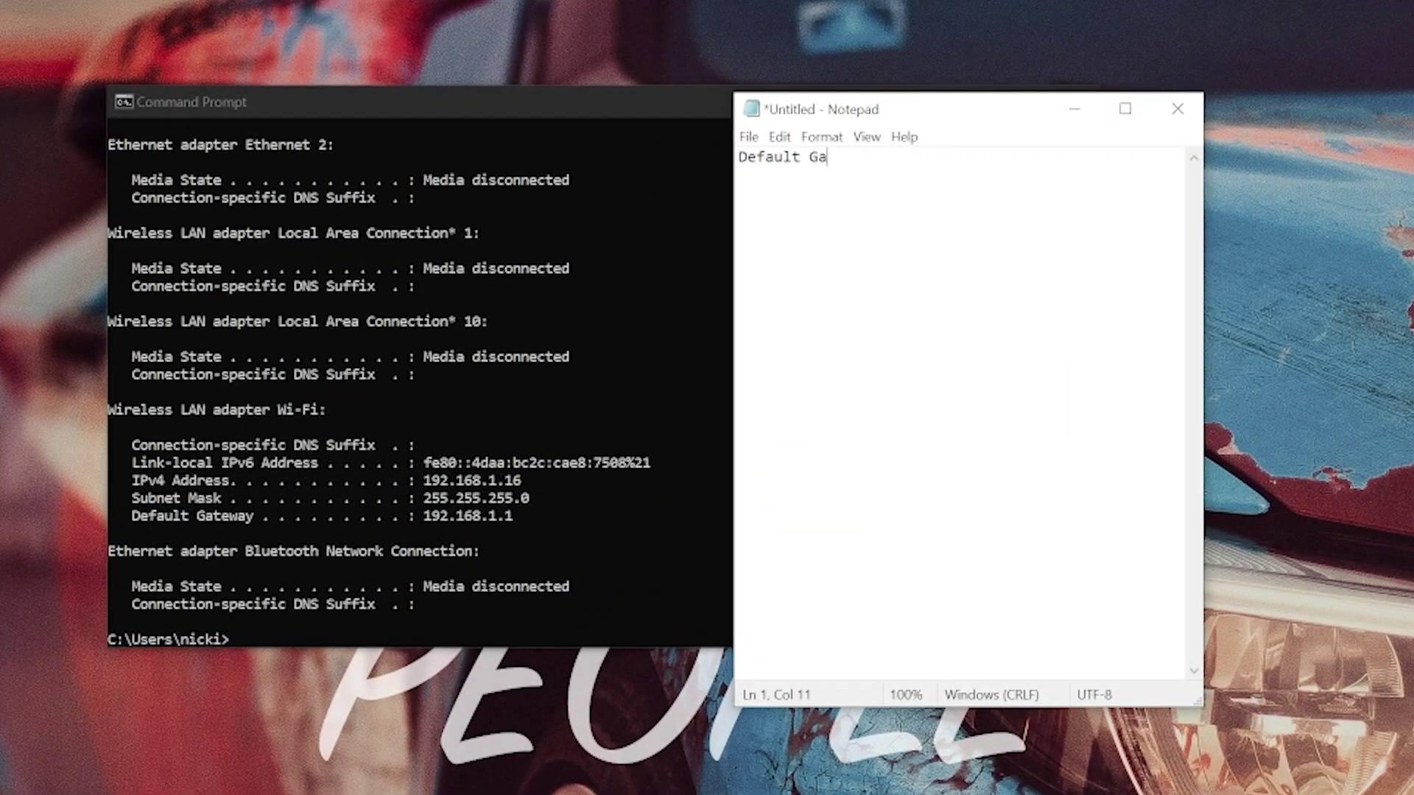
{"action": "type", "text": "teway: 192.168.1.1"}
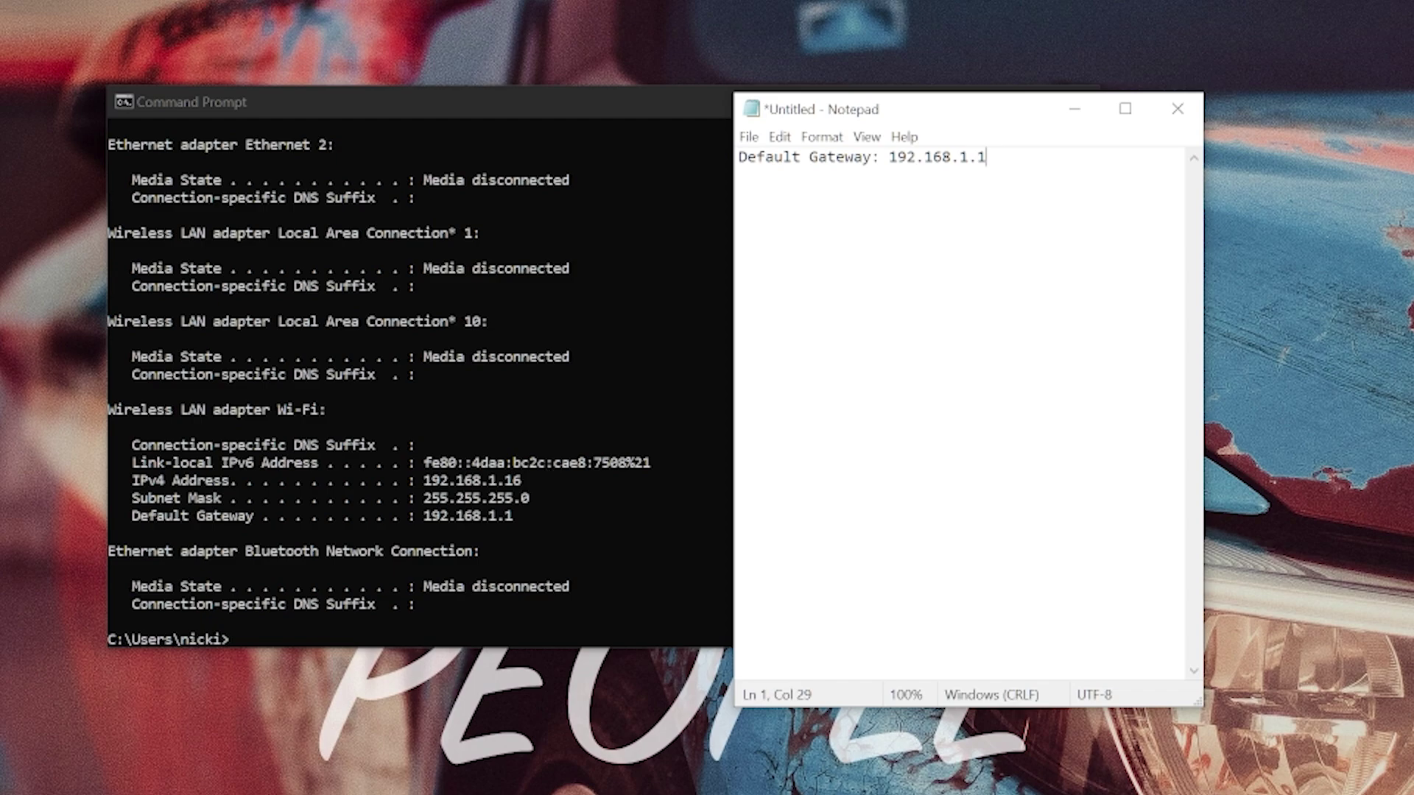
- Highlight the gateway address in the note and ipconfig output, then minimize both windows
{"action": "left_click_drag", "start_coordinate": [986, 157], "coordinate": [889, 157]}
{"action": "left_click", "coordinate": [861, 157]}
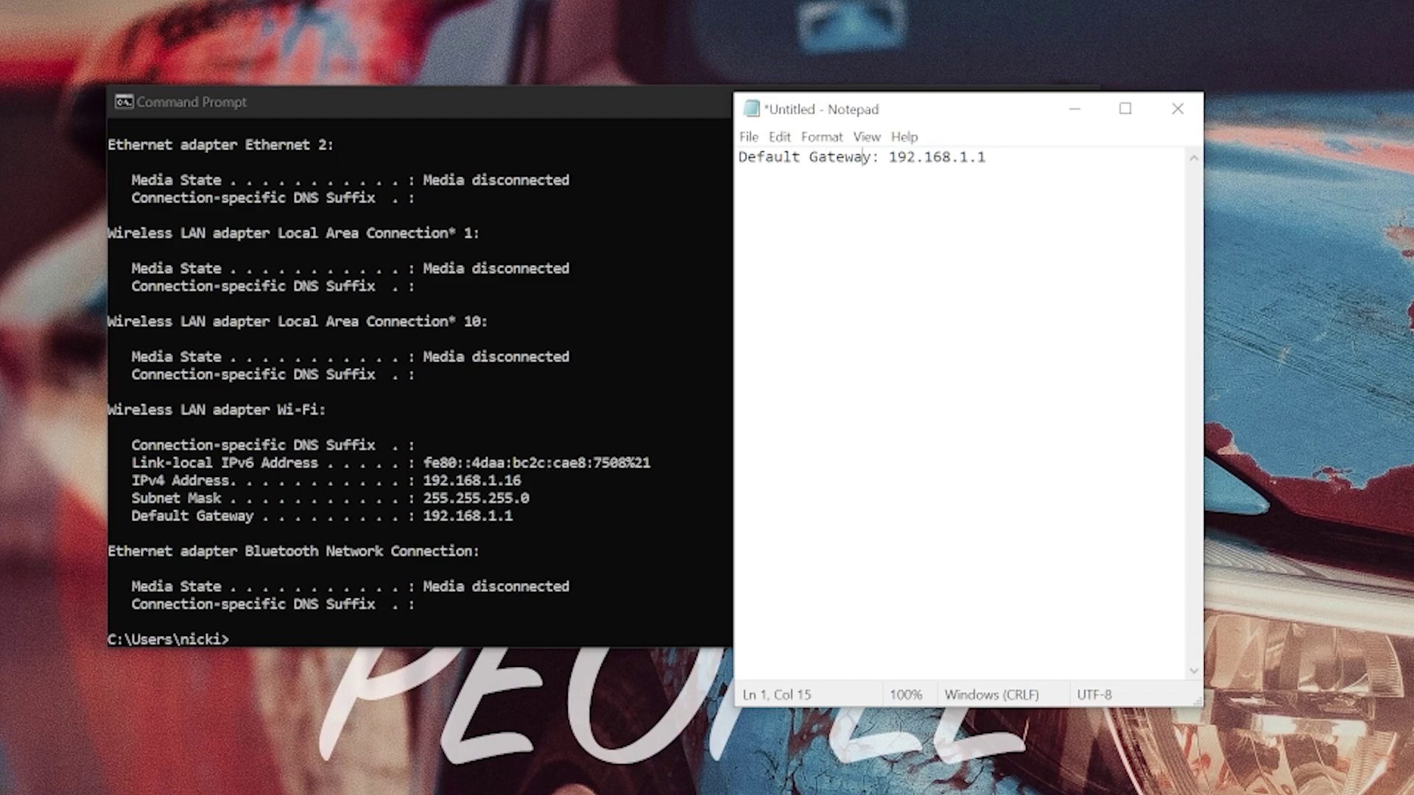
{"action": "left_click", "coordinate": [691, 104]}
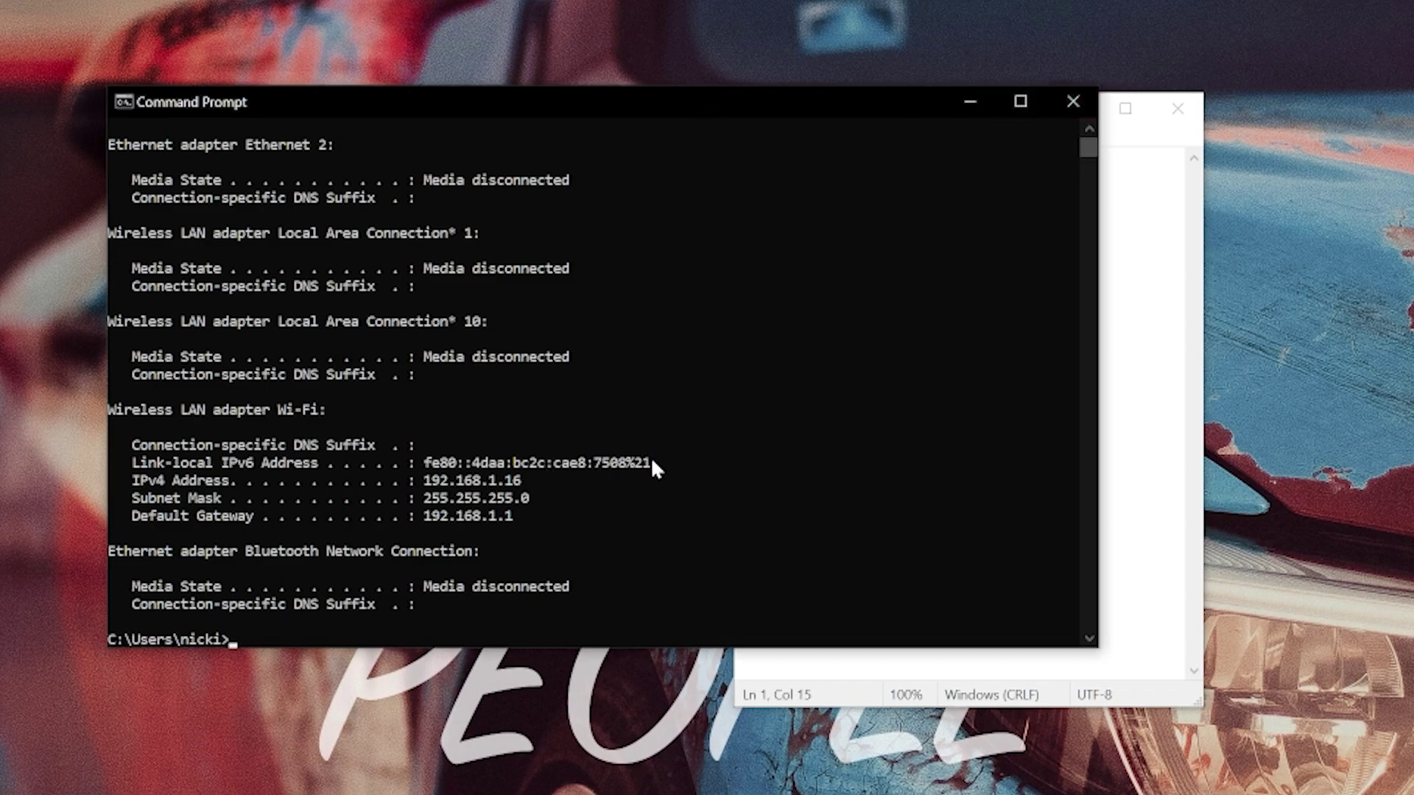
{"action": "left_click_drag", "start_coordinate": [656, 464], "coordinate": [425, 464]}
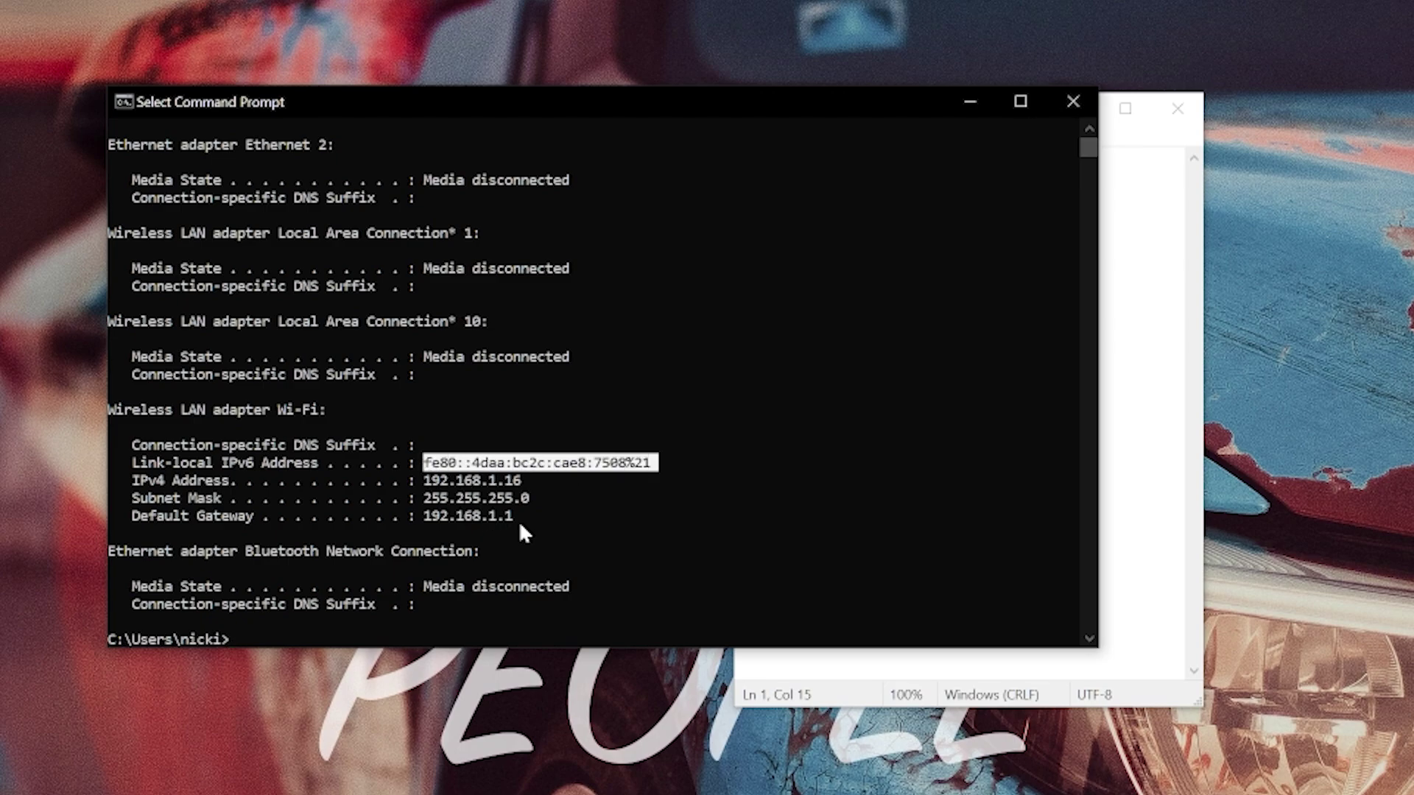
{"action": "left_click_drag", "start_coordinate": [516, 517], "coordinate": [425, 524]}
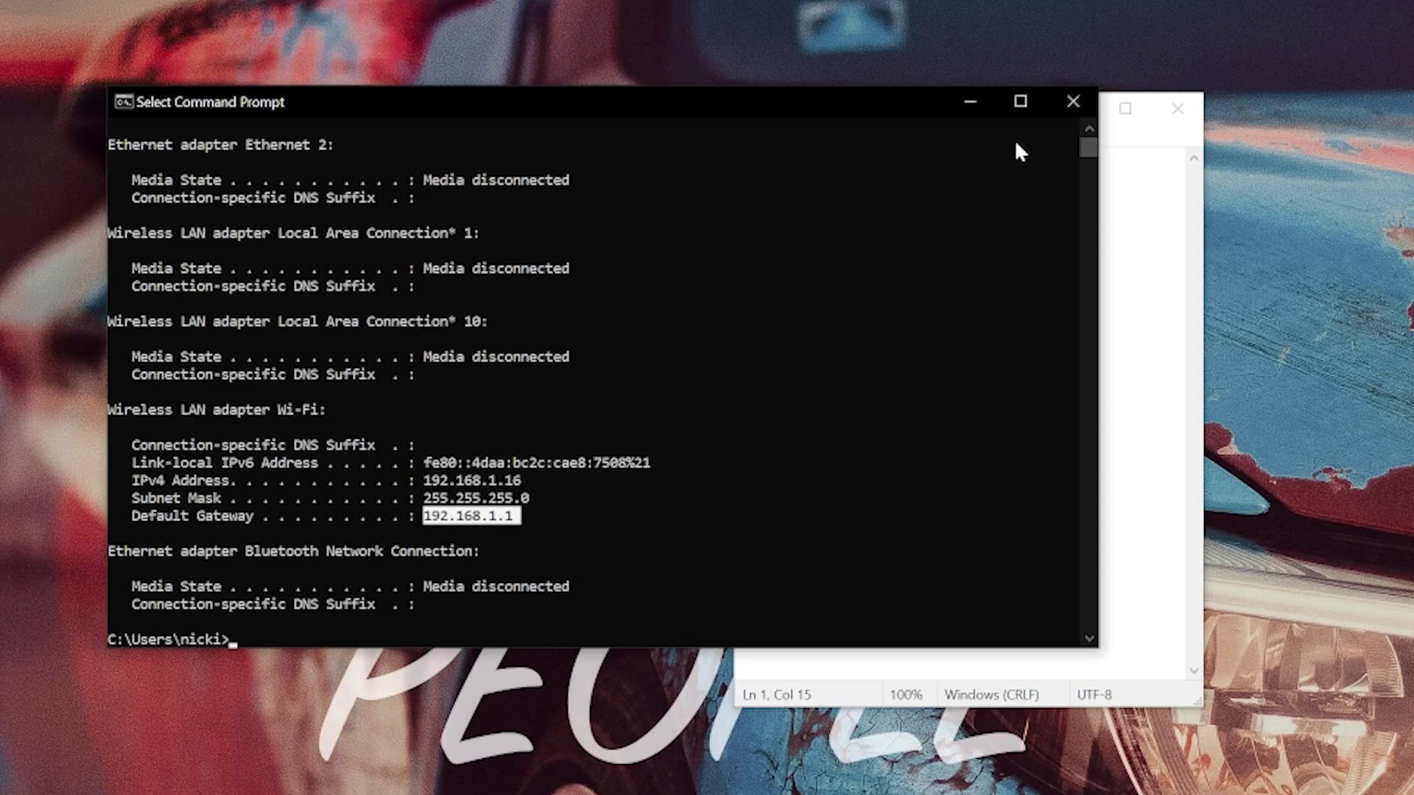
{"action": "left_click", "coordinate": [970, 101]}
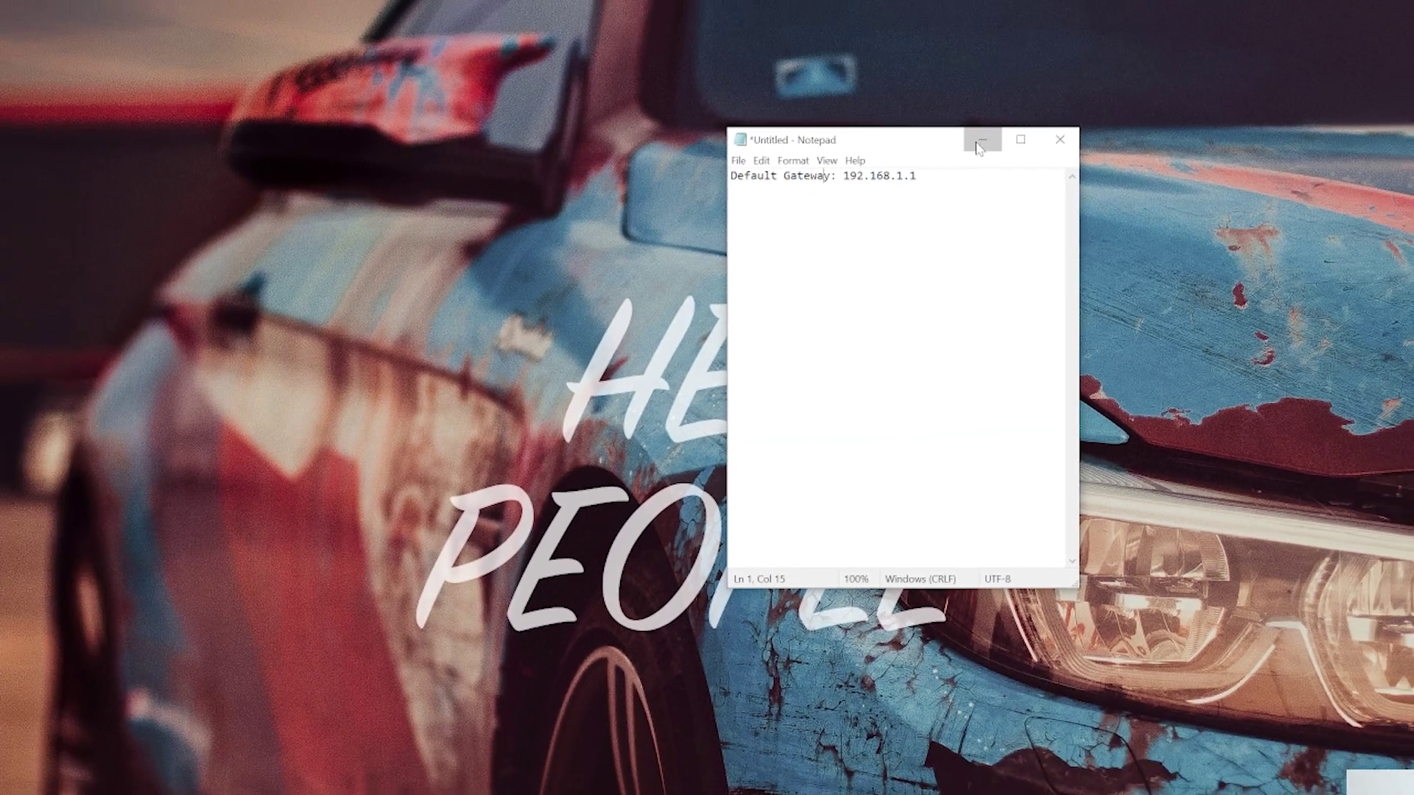
{"action": "left_click", "coordinate": [1074, 109]}
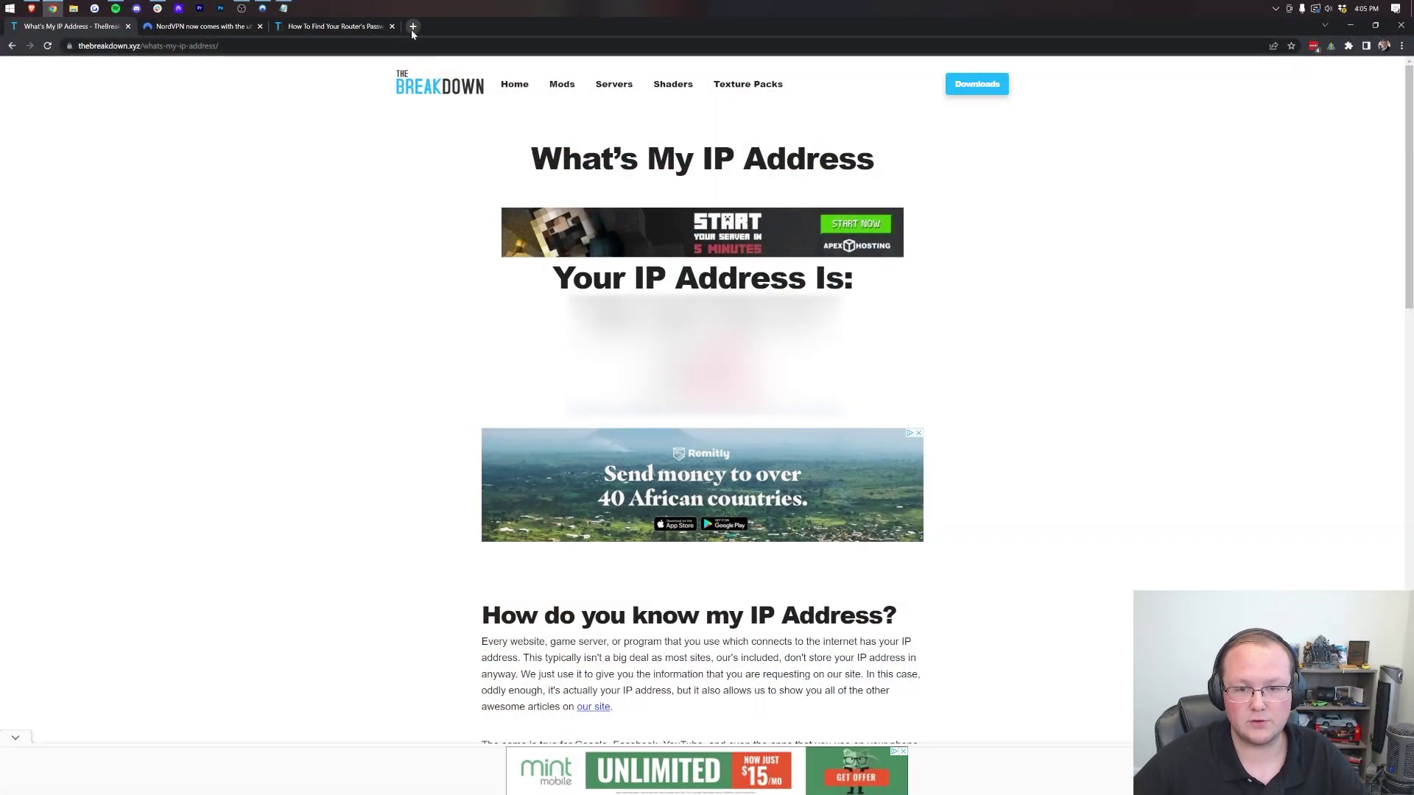
- Load 192.168.1.1 in a new tab placed left, then return to the router password article
{"action": "left_click", "coordinate": [413, 28]}
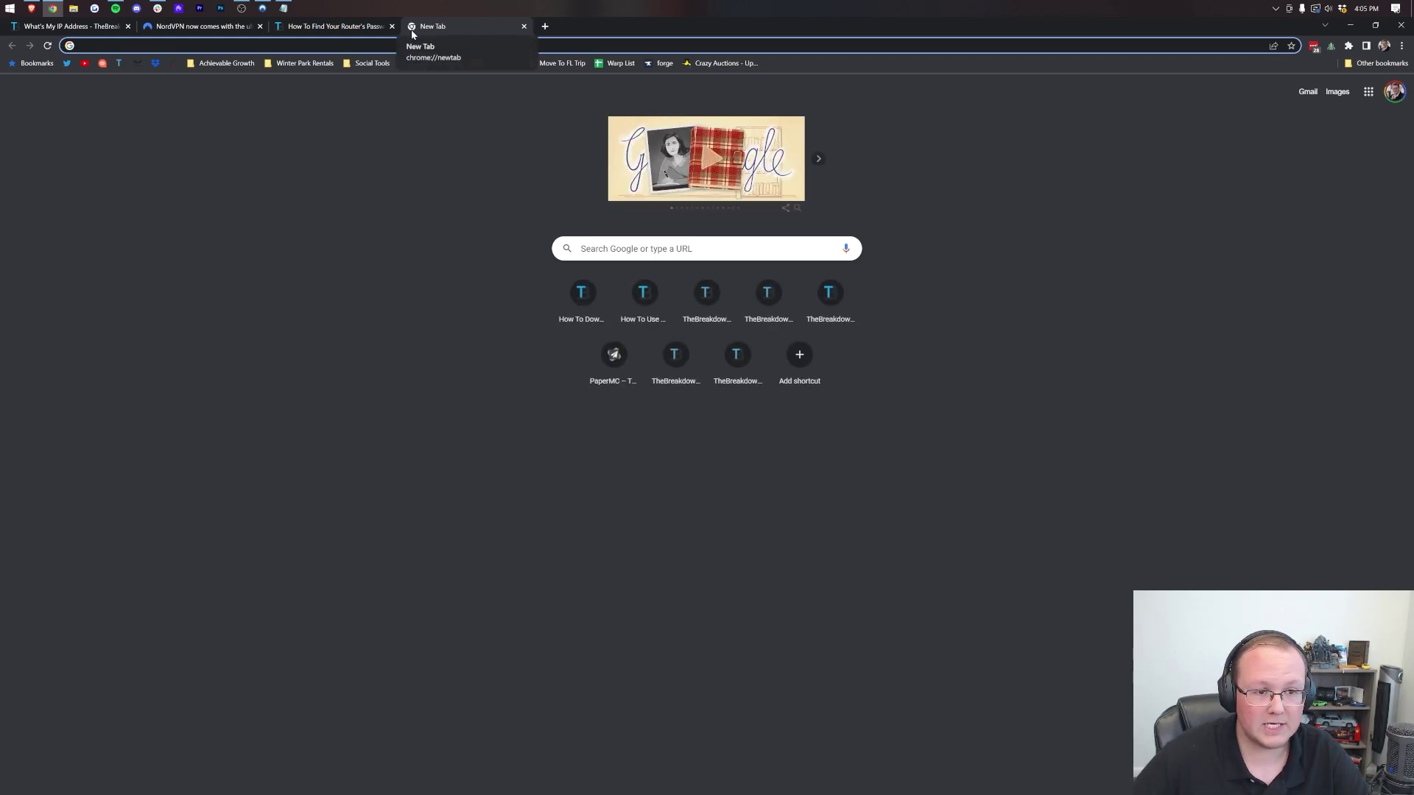
{"action": "type", "text": "192.168.1.1"}
{"action": "key", "text": "Return"}
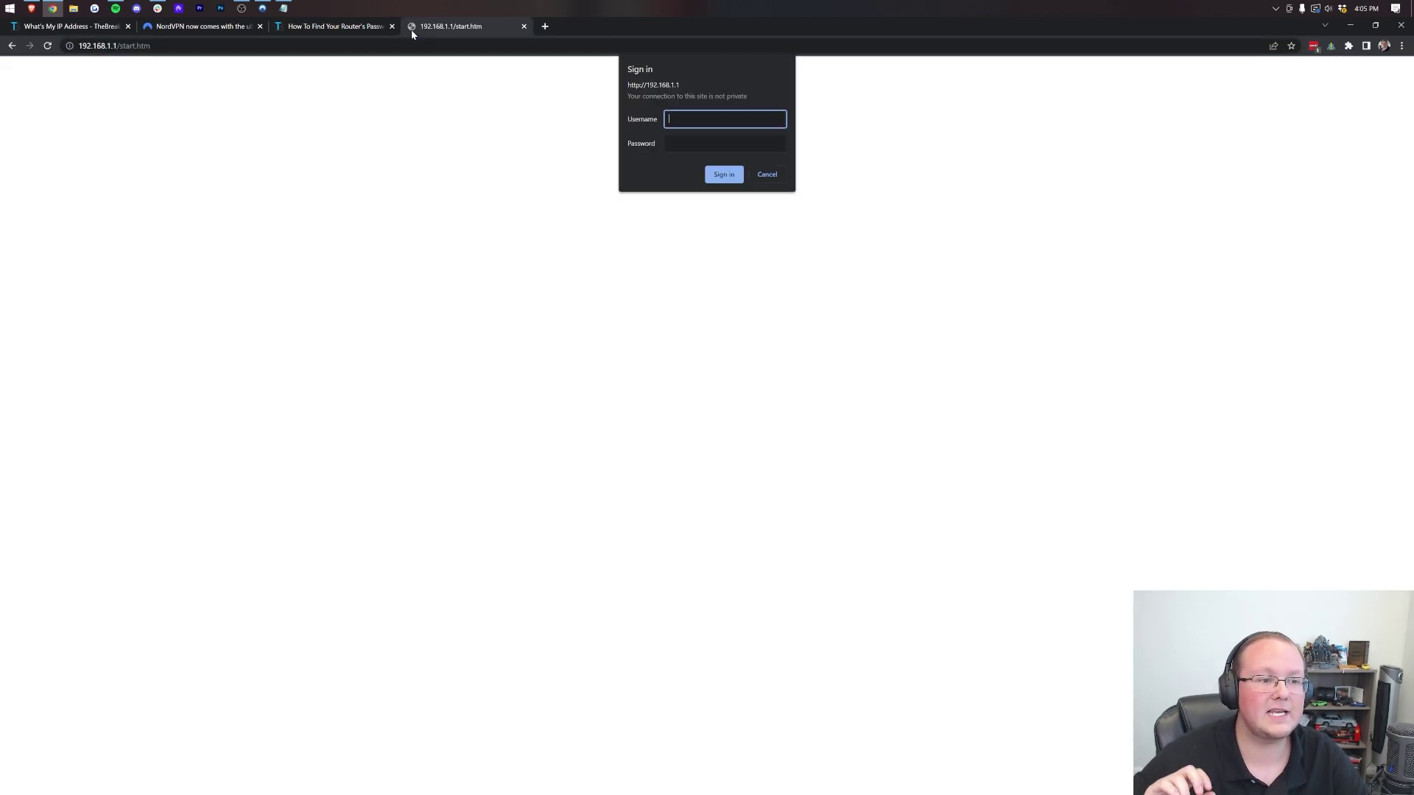
{"action": "left_click_drag", "start_coordinate": [411, 33], "coordinate": [316, 32]}
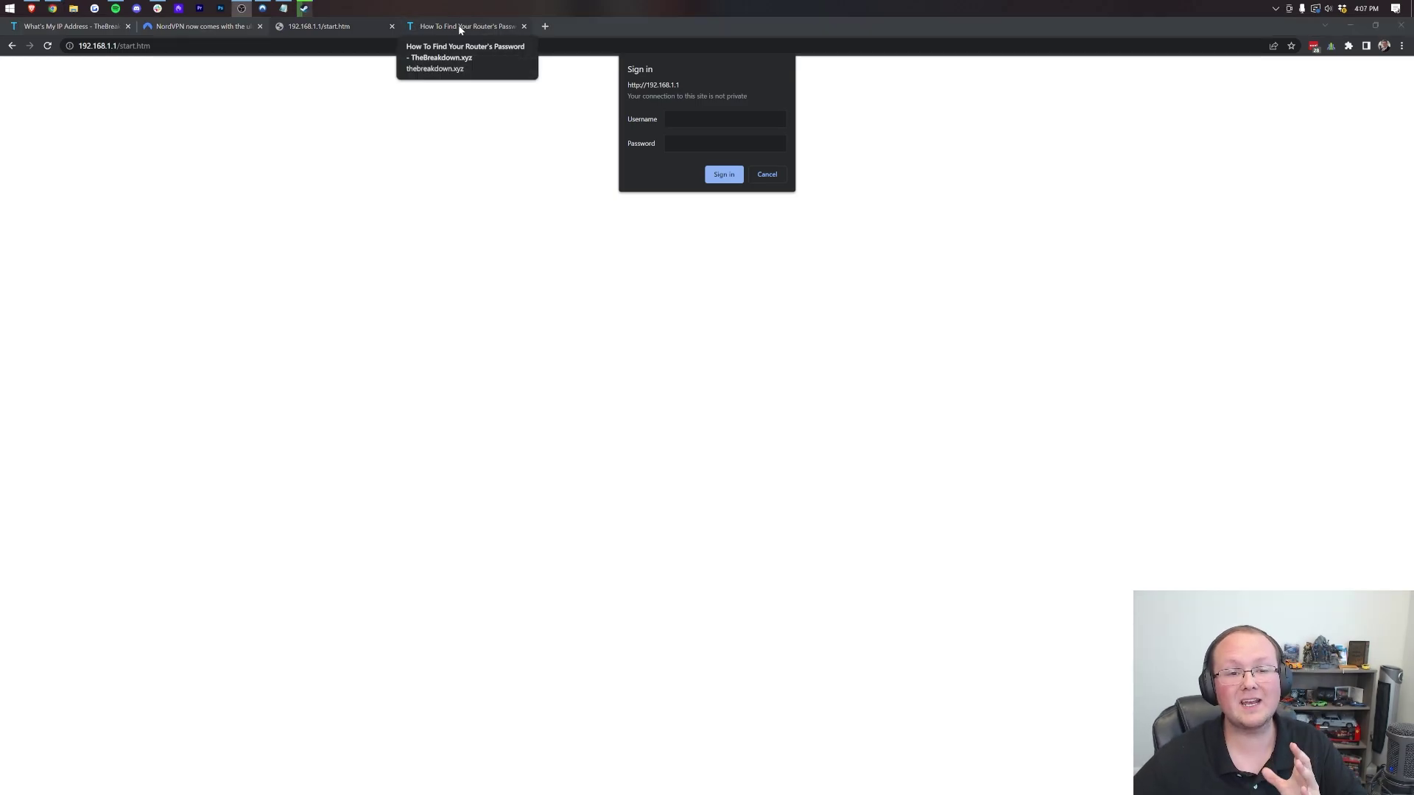
{"action": "left_click", "coordinate": [460, 28]}
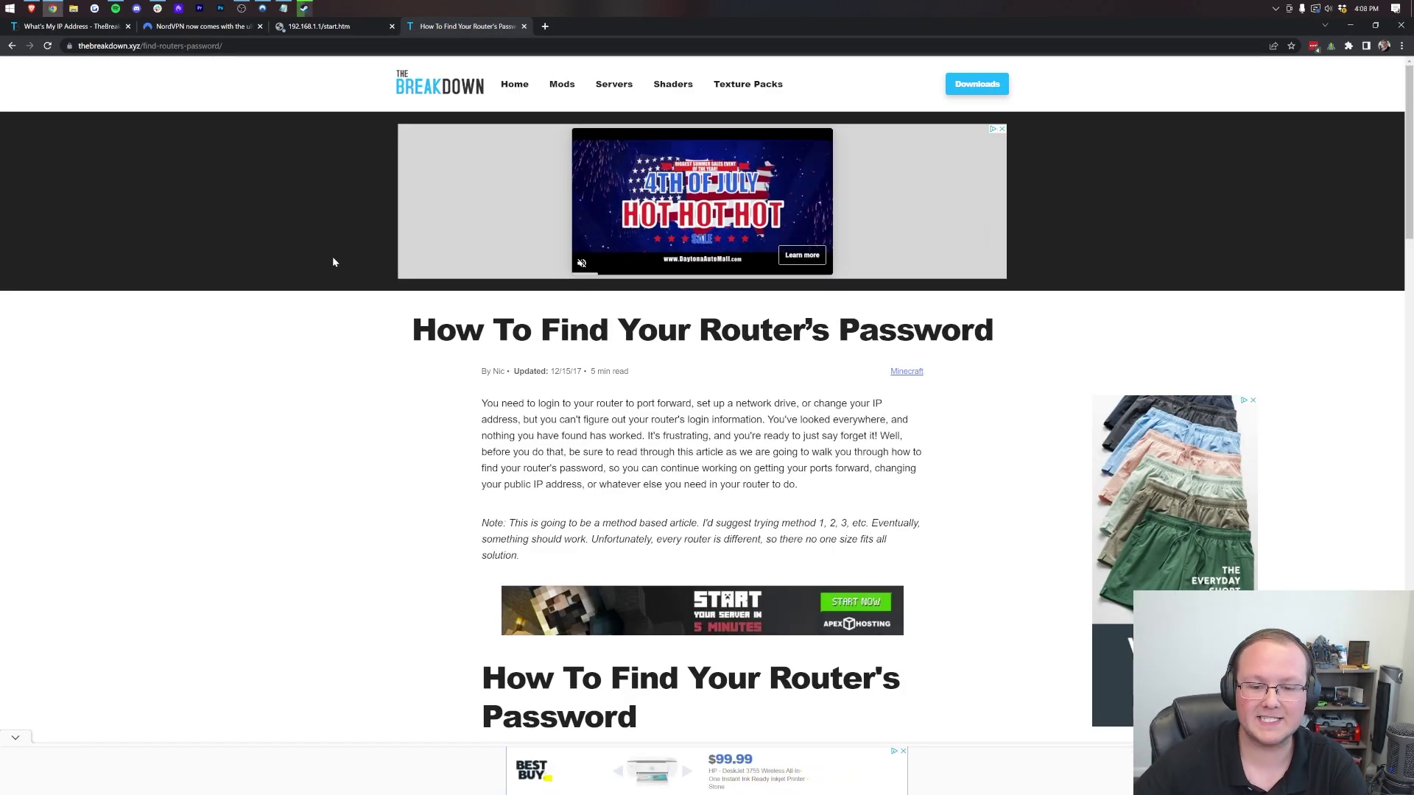
- Read through the router-password methods, then switch to the signed-in Orbi admin tab
{"action": "scroll", "coordinate": [597, 359], "scroll_direction": "down", "scroll_amount": 5}
{"action": "scroll", "coordinate": [598, 360], "scroll_direction": "down", "scroll_amount": 13}
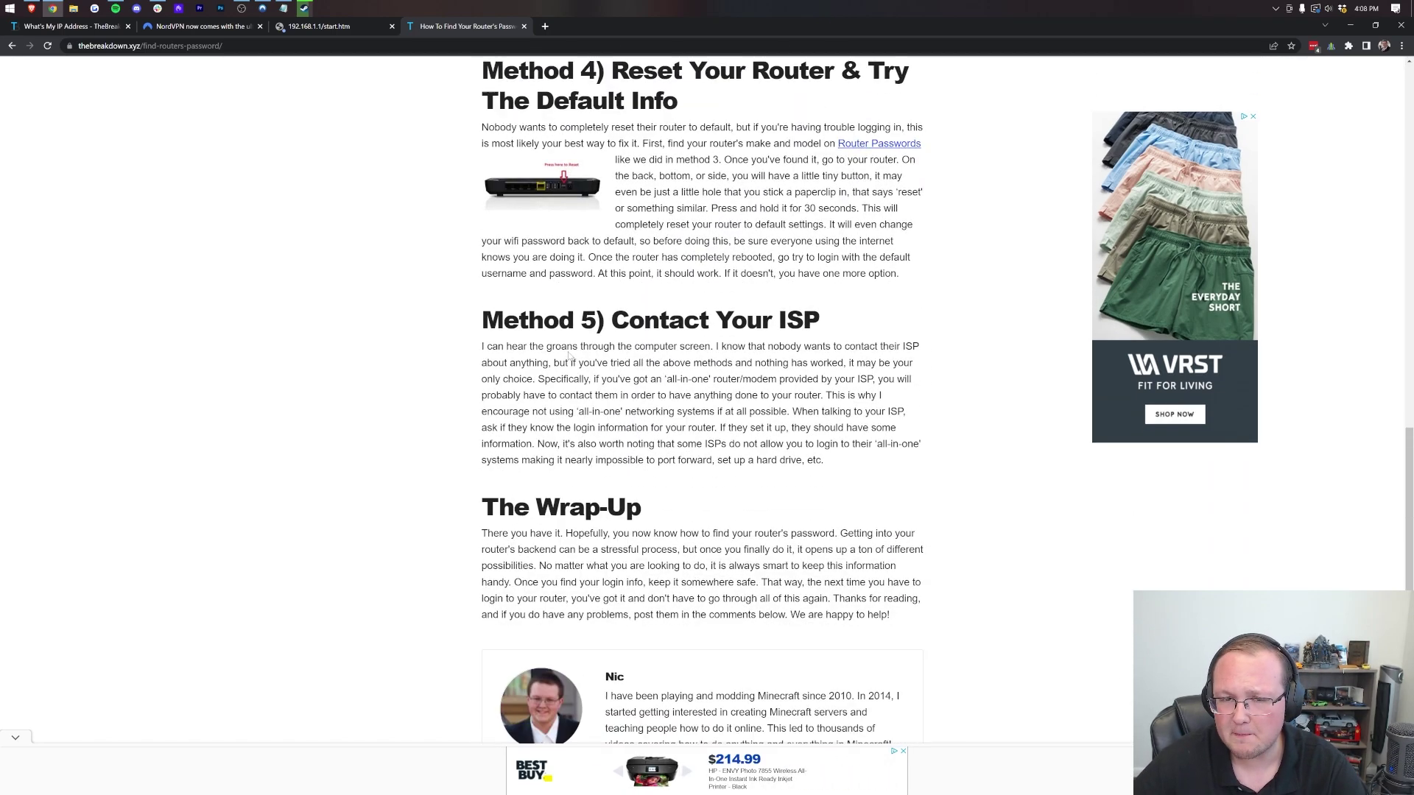
{"action": "scroll", "coordinate": [657, 302], "scroll_direction": "up", "scroll_amount": 18}
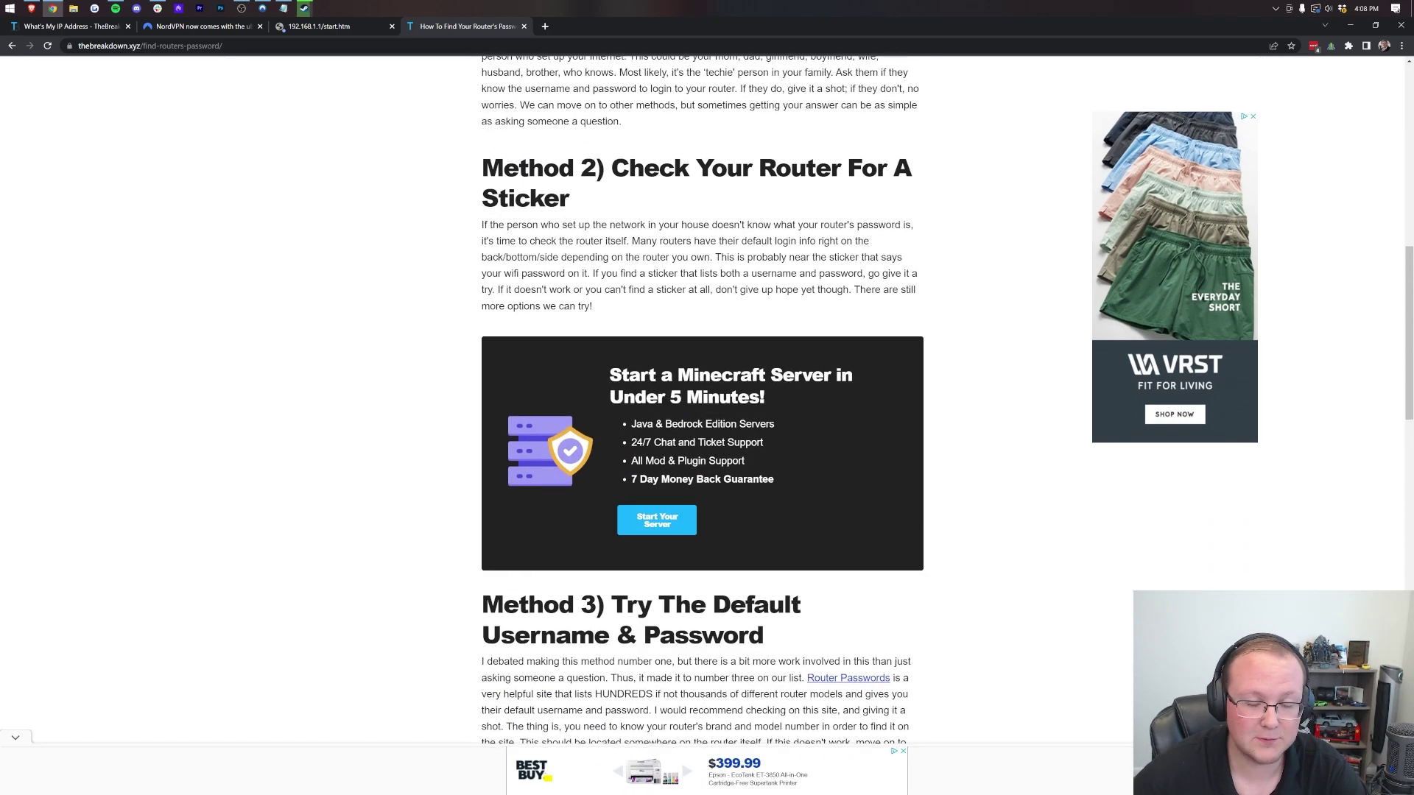
{"action": "scroll", "coordinate": [657, 302], "scroll_direction": "down", "scroll_amount": 9}
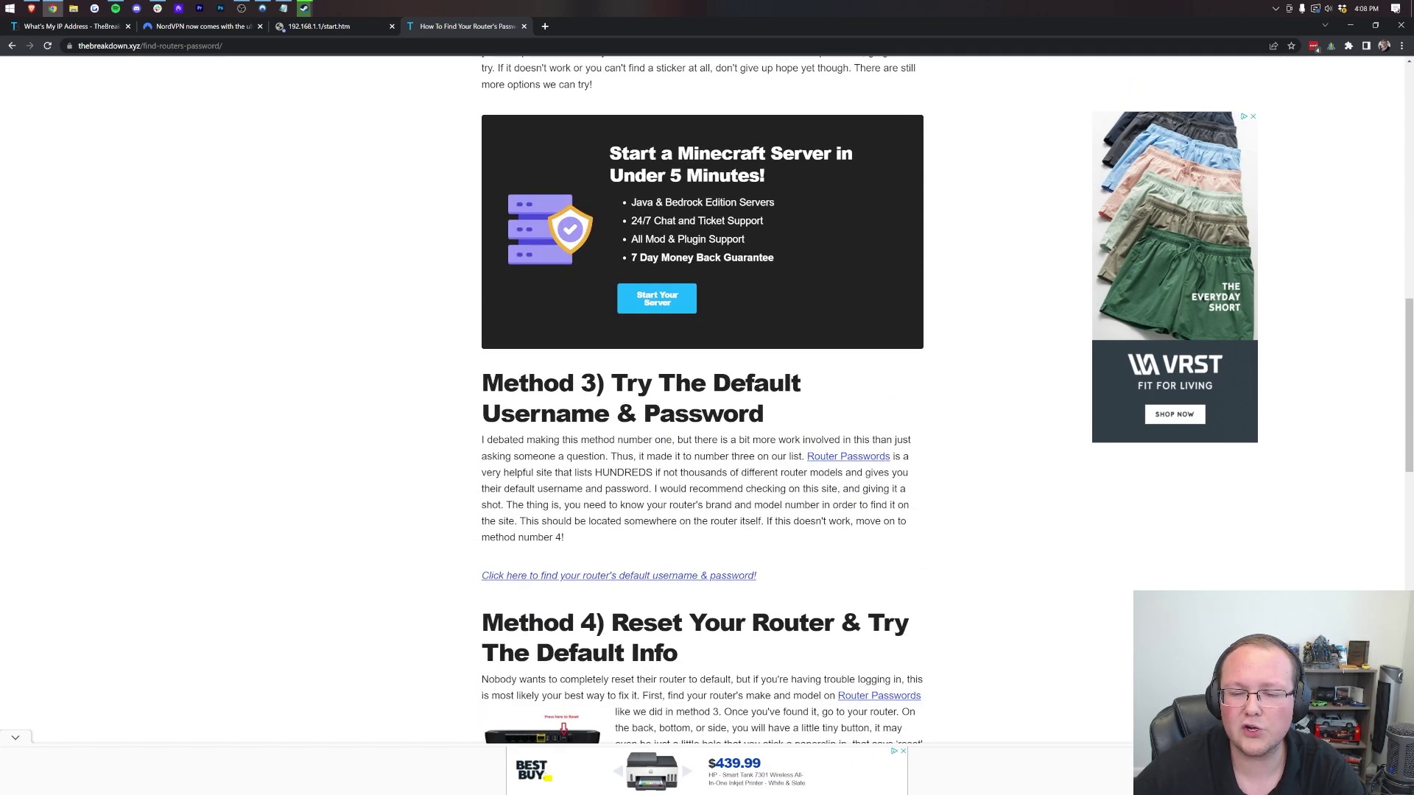
{"action": "scroll", "coordinate": [702, 398], "scroll_direction": "down", "scroll_amount": 4}
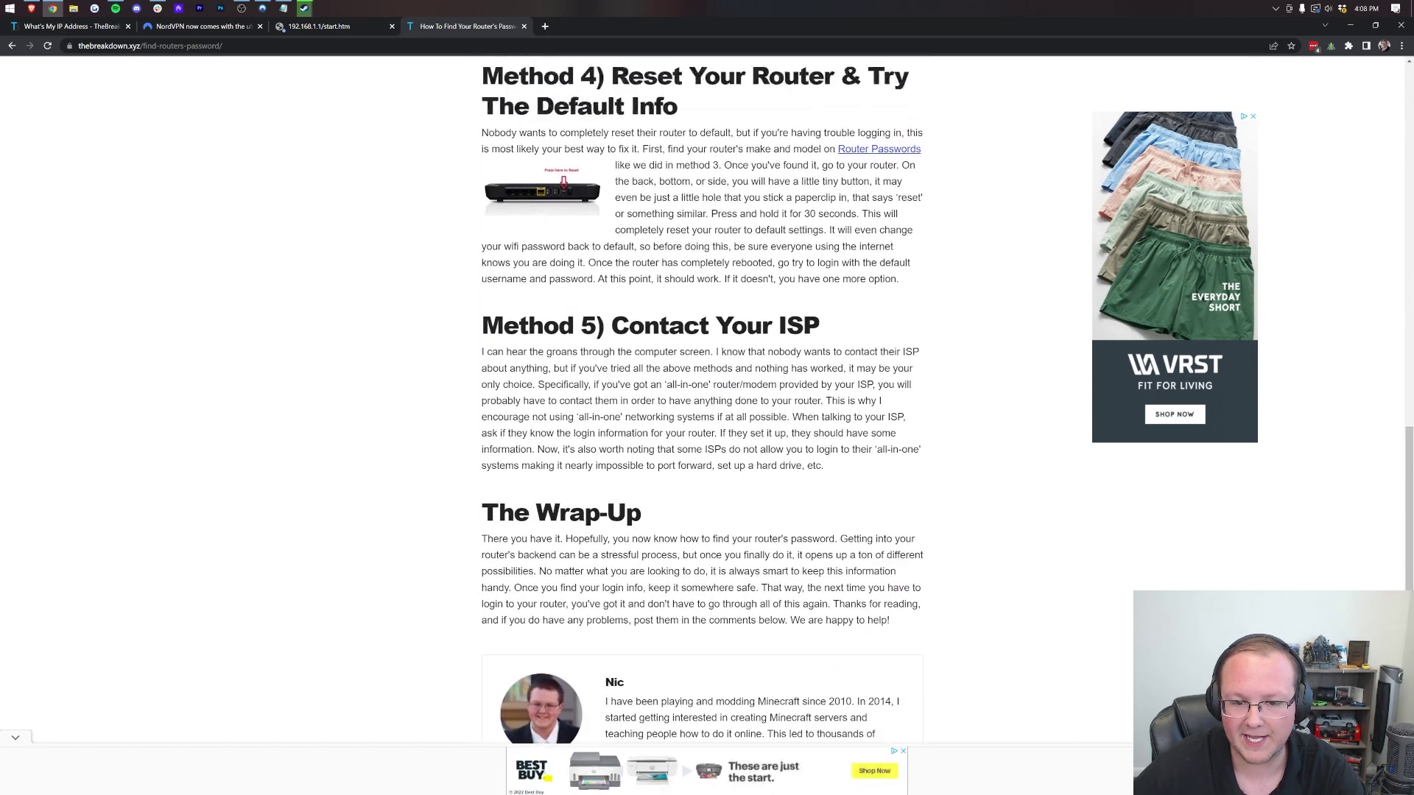
{"action": "scroll", "coordinate": [702, 398], "scroll_direction": "up", "scroll_amount": 6}
{"action": "scroll", "coordinate": [702, 397], "scroll_direction": "up", "scroll_amount": 1}
{"action": "scroll", "coordinate": [702, 397], "scroll_direction": "down", "scroll_amount": 1}
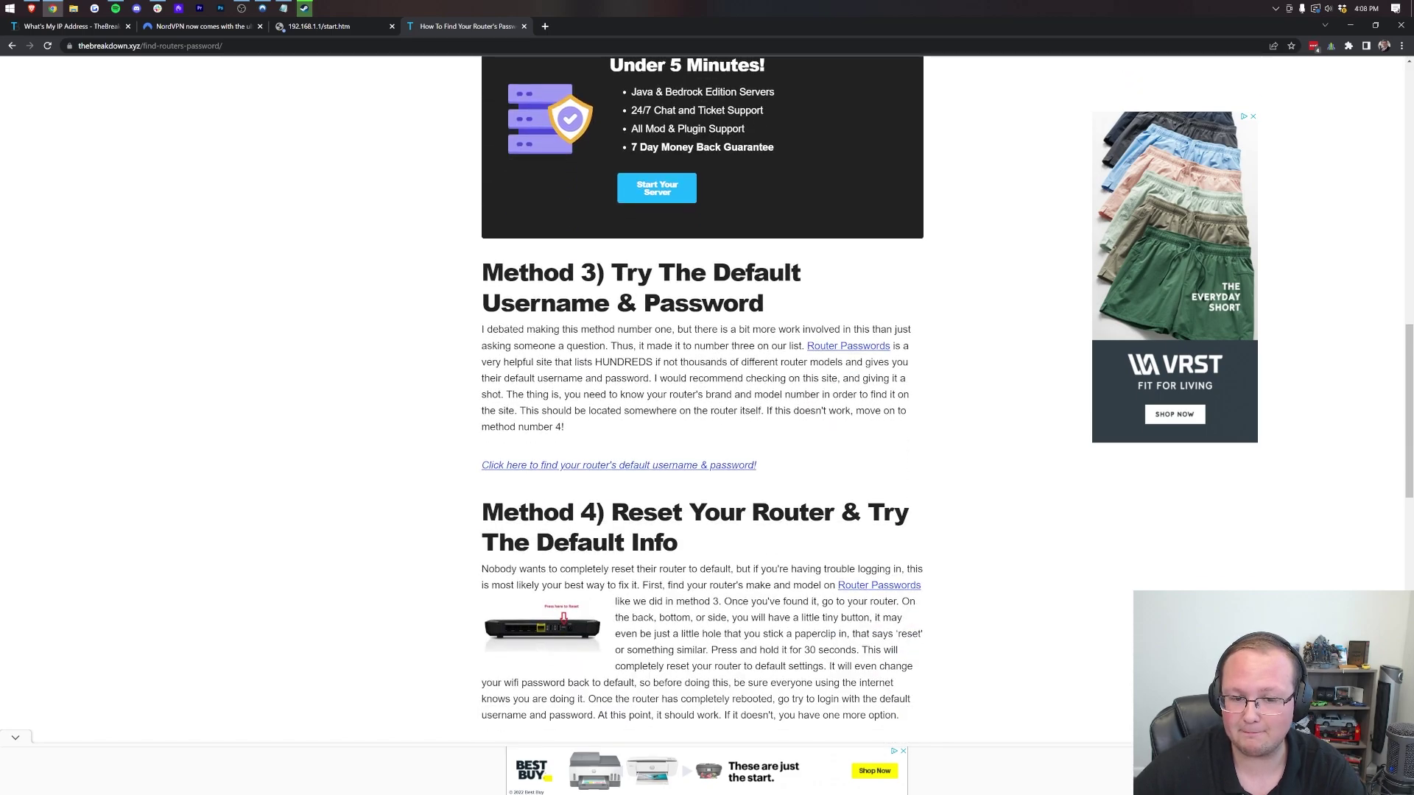
{"action": "scroll", "coordinate": [702, 397], "scroll_direction": "down", "scroll_amount": 6}
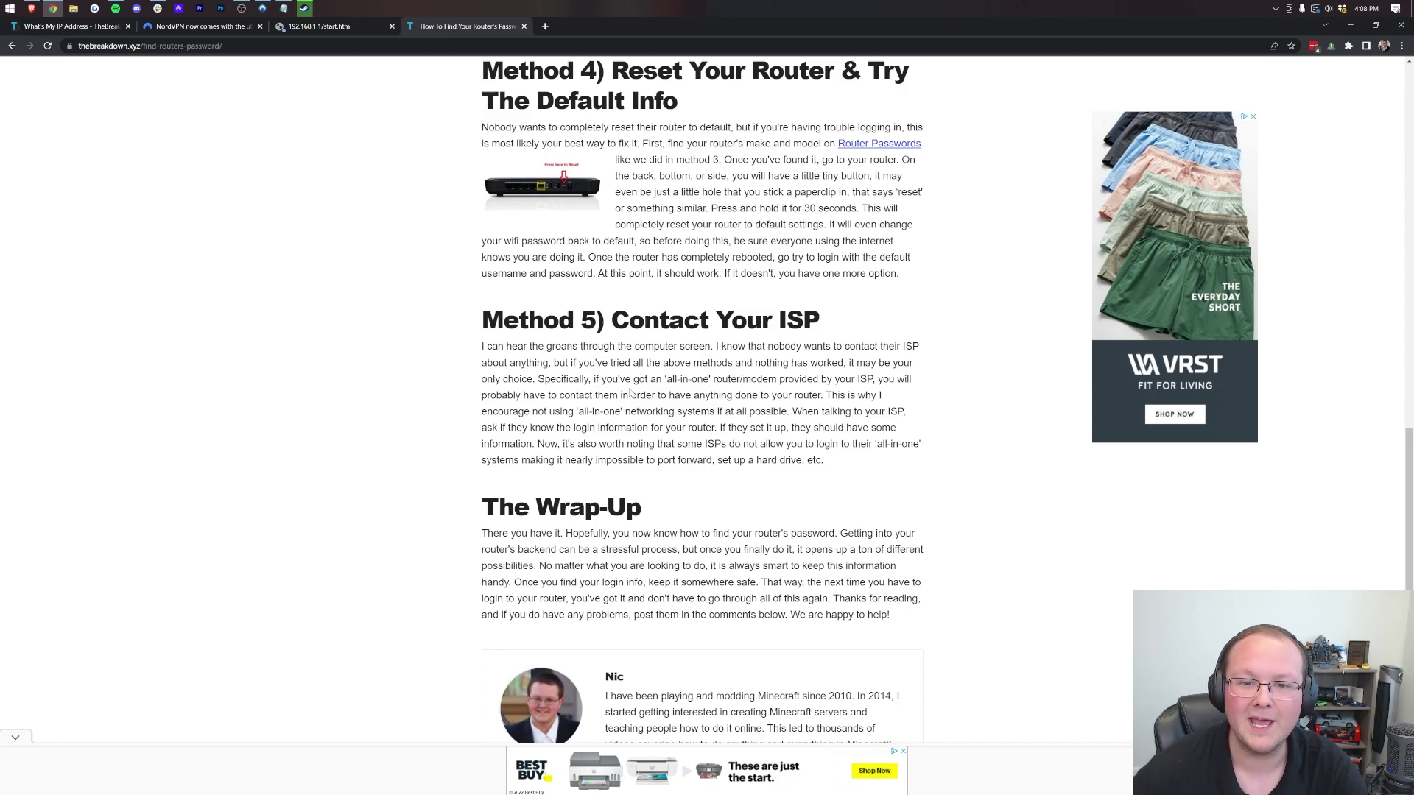
{"action": "scroll", "coordinate": [631, 392], "scroll_direction": "up", "scroll_amount": 6}
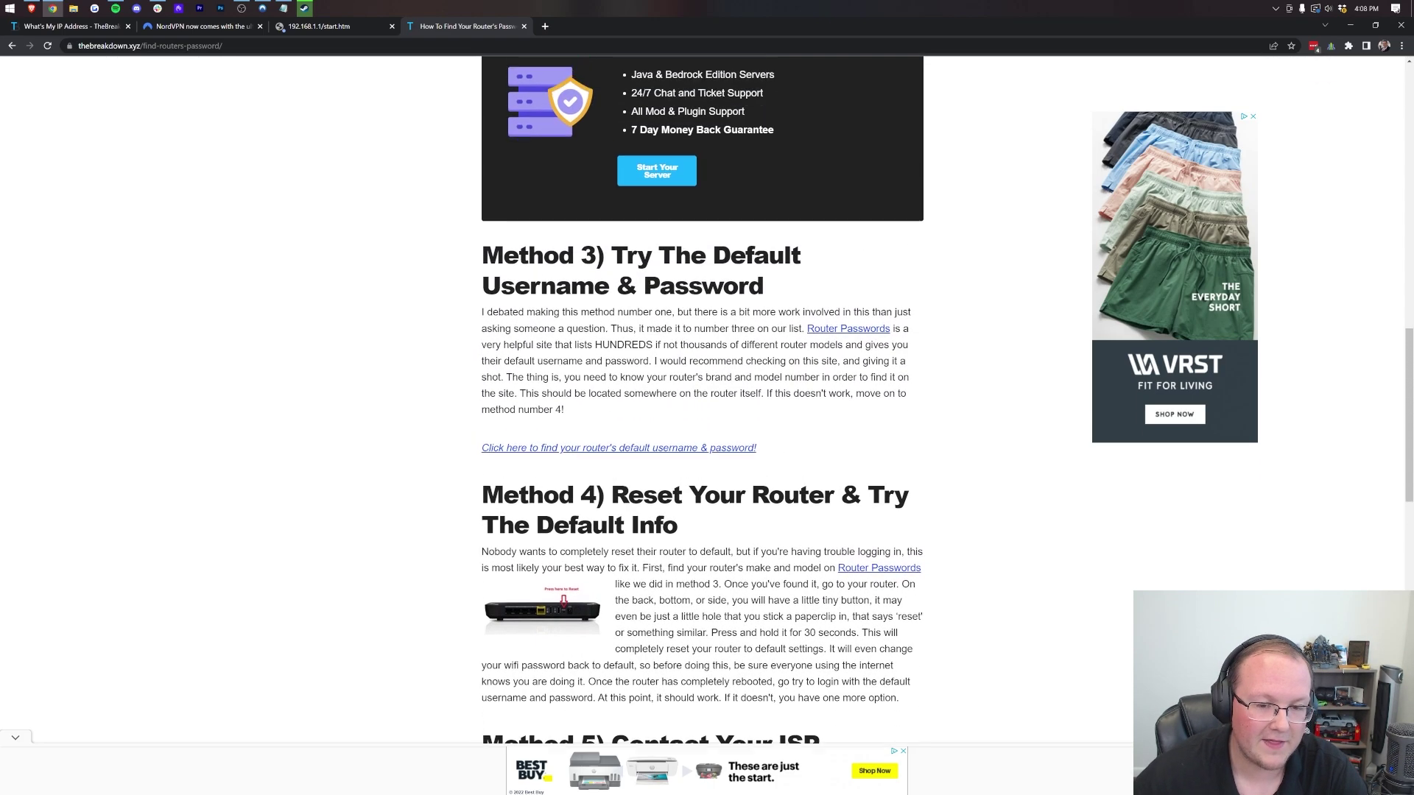
{"action": "scroll", "coordinate": [607, 484], "scroll_direction": "up", "scroll_amount": 4}
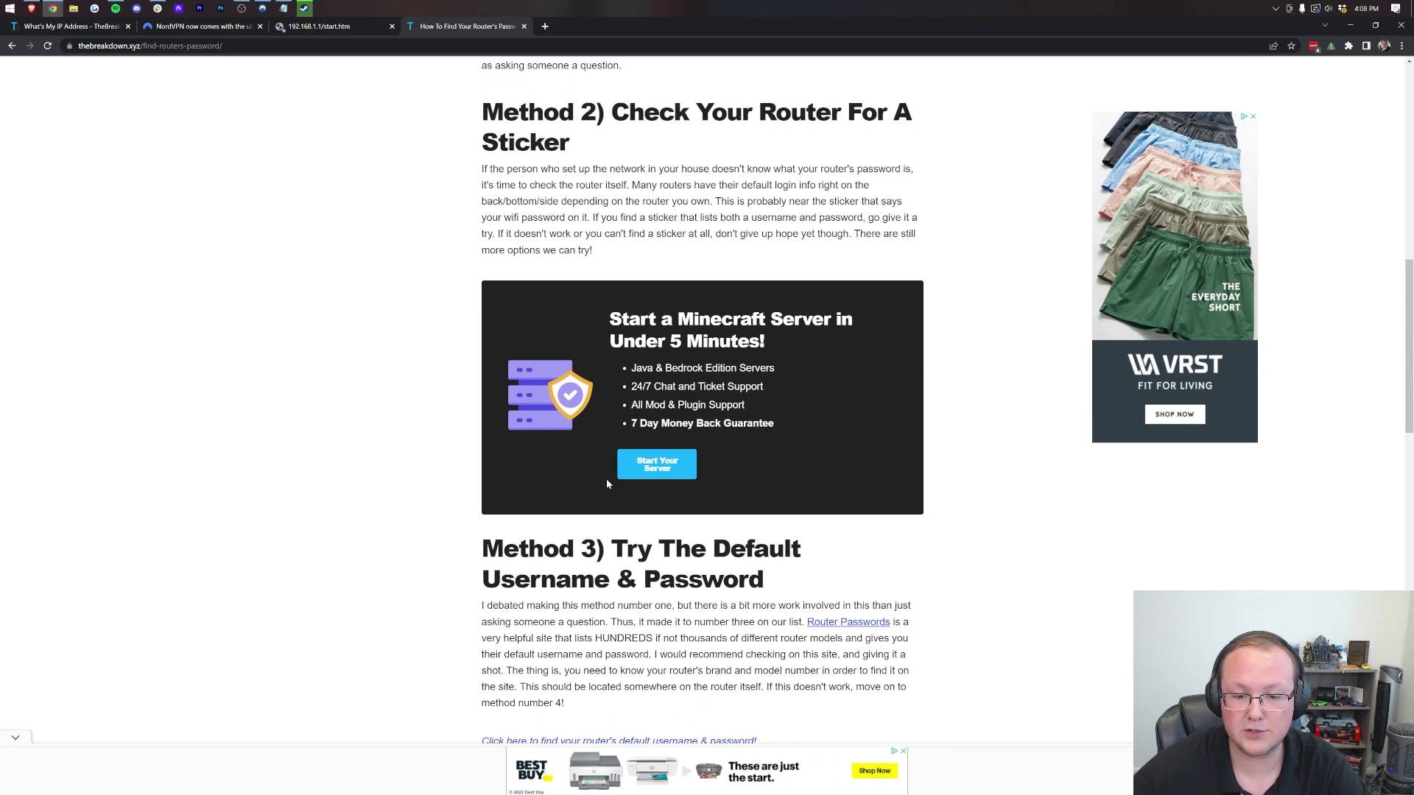
{"action": "left_click", "coordinate": [302, 27]}
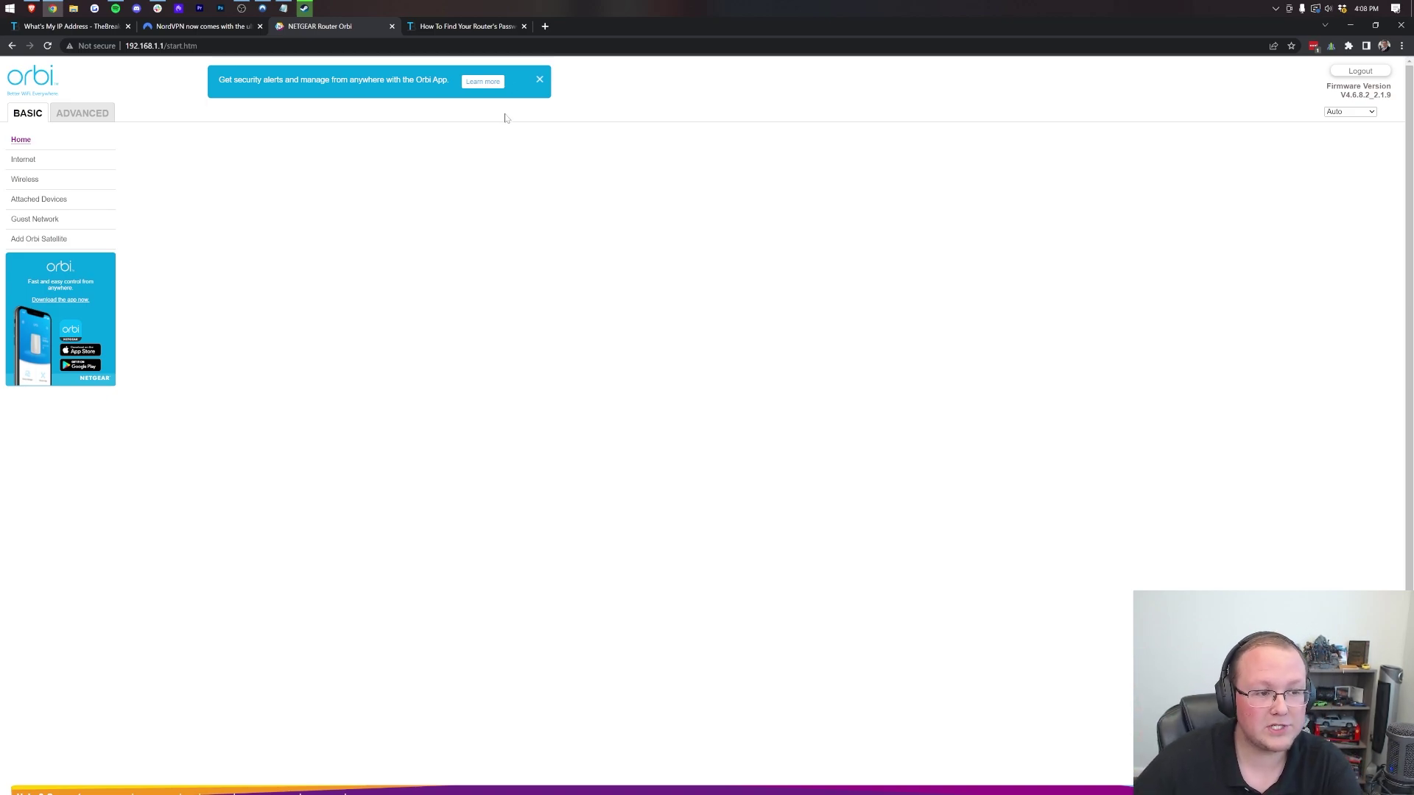
- Open Internet settings and set Router MAC Address to Use Computer MAC Address
{"action": "left_click", "coordinate": [21, 167]}
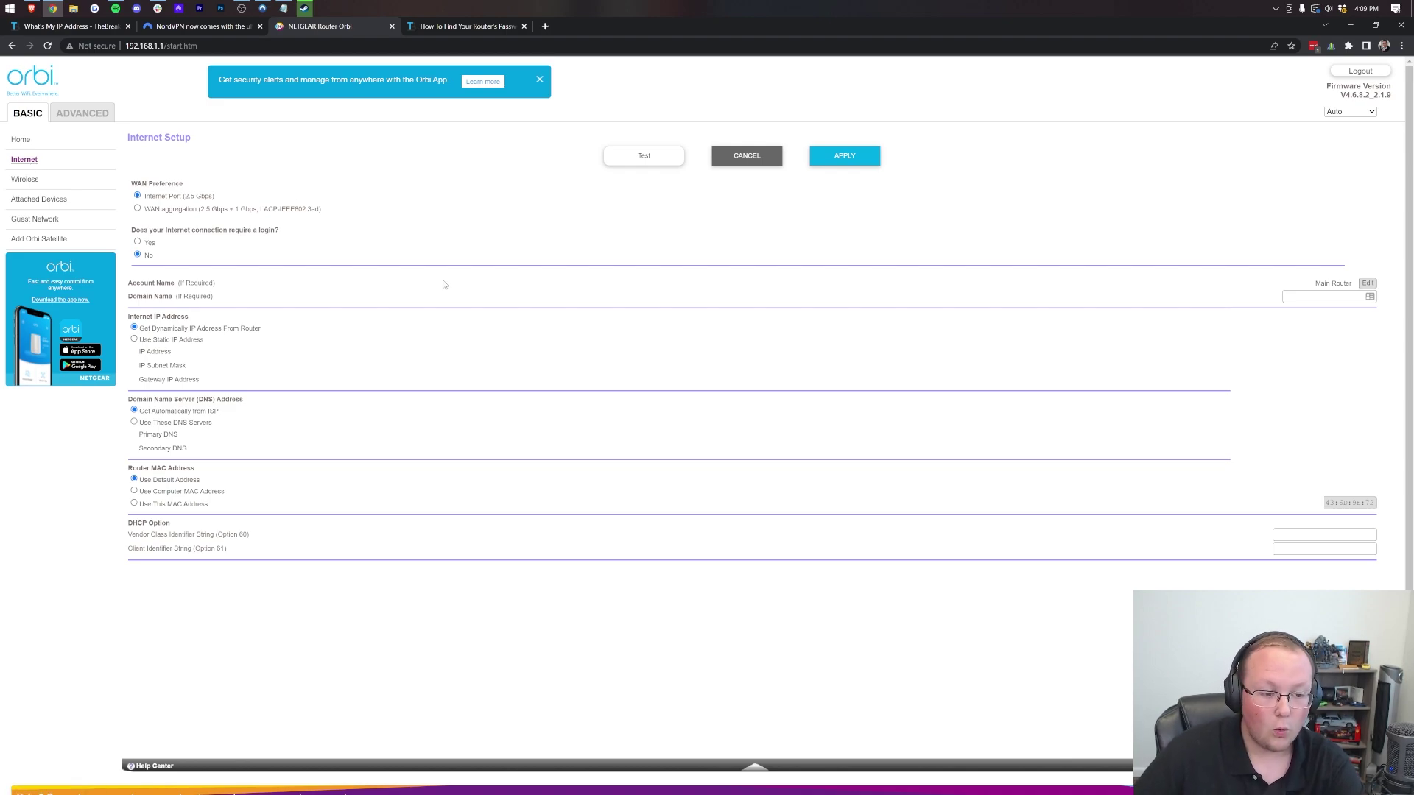
{"action": "left_click", "coordinate": [134, 491]}
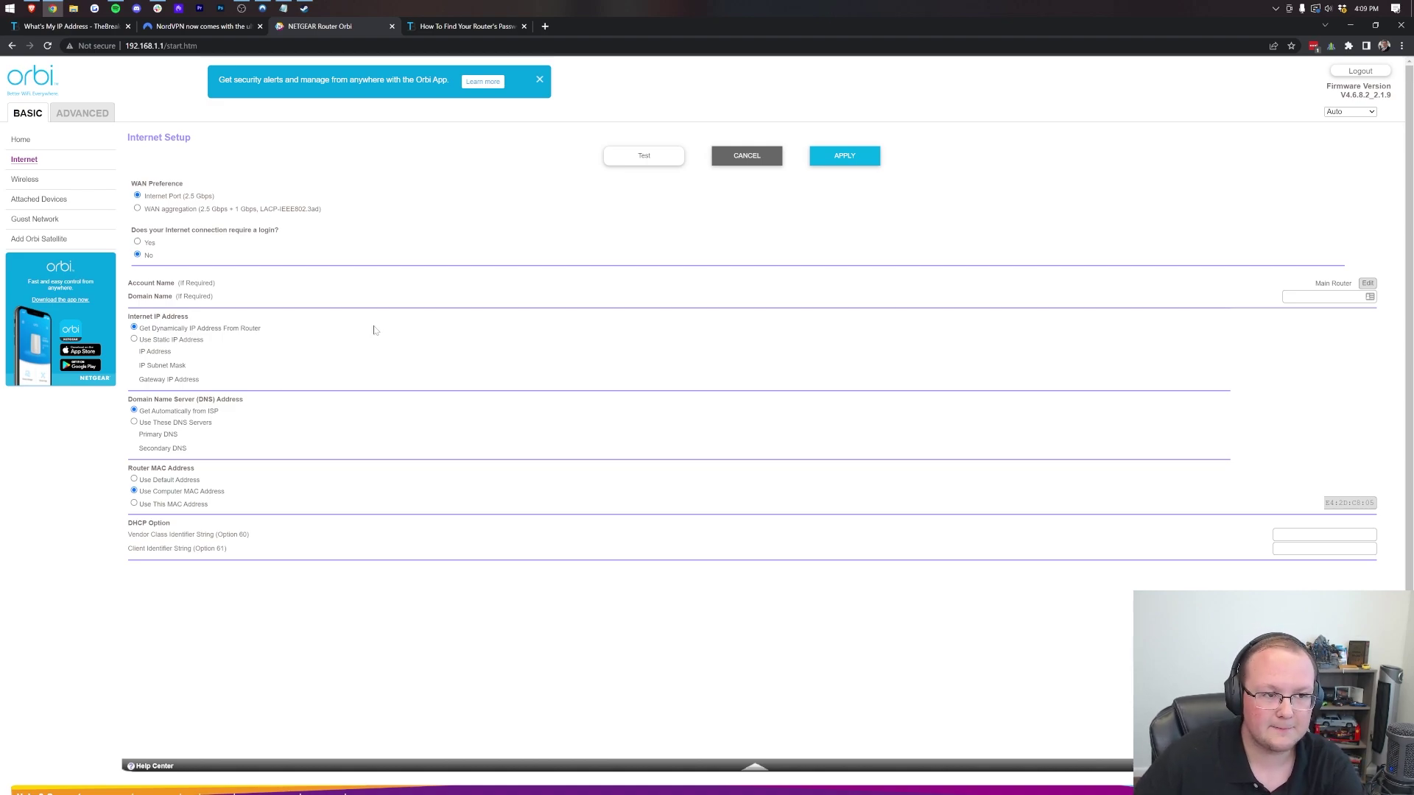
- Verify the public IP still ends in .177 with NordVPN paused, then return to Orbi Internet Setup
{"action": "left_click", "coordinate": [48, 28]}
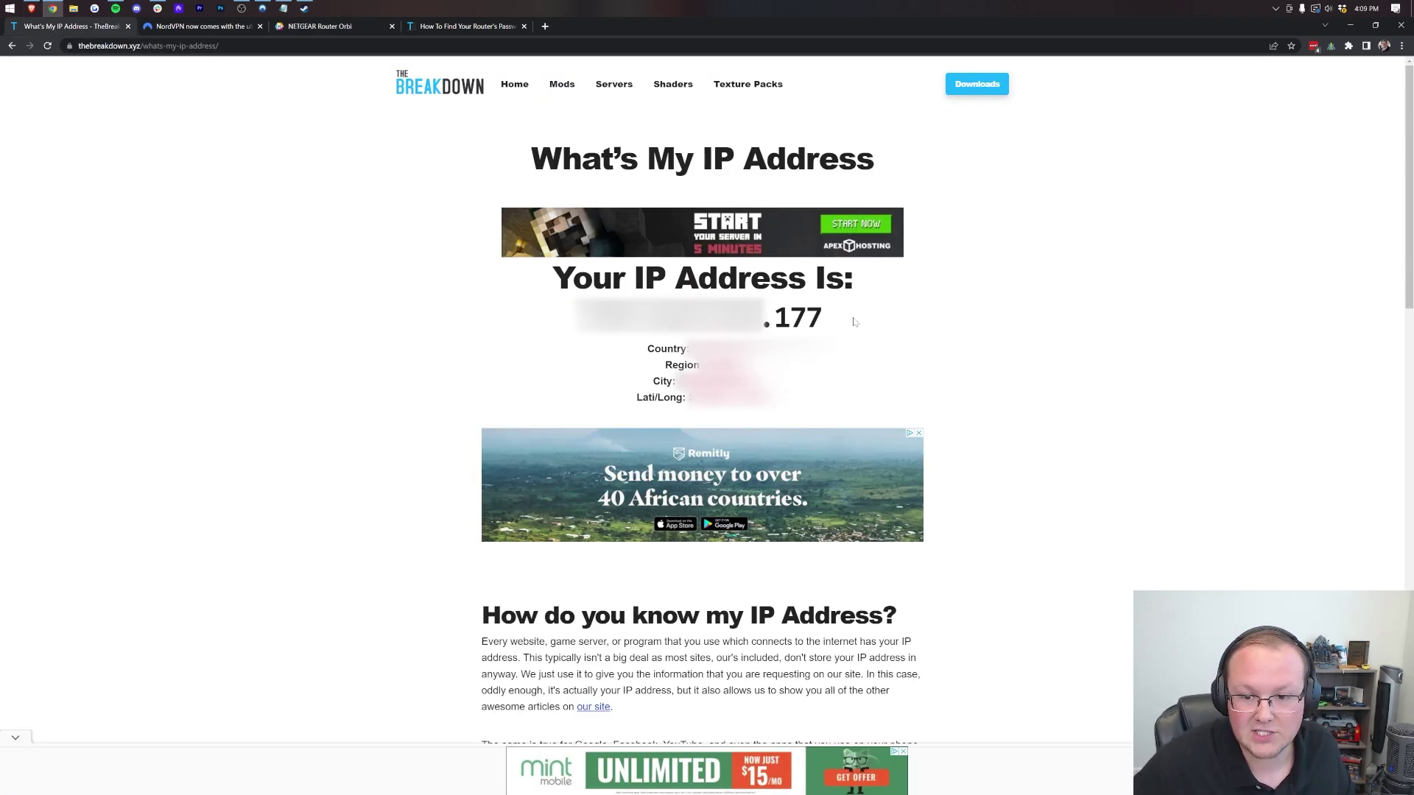
{"action": "left_click", "coordinate": [1274, 8]}
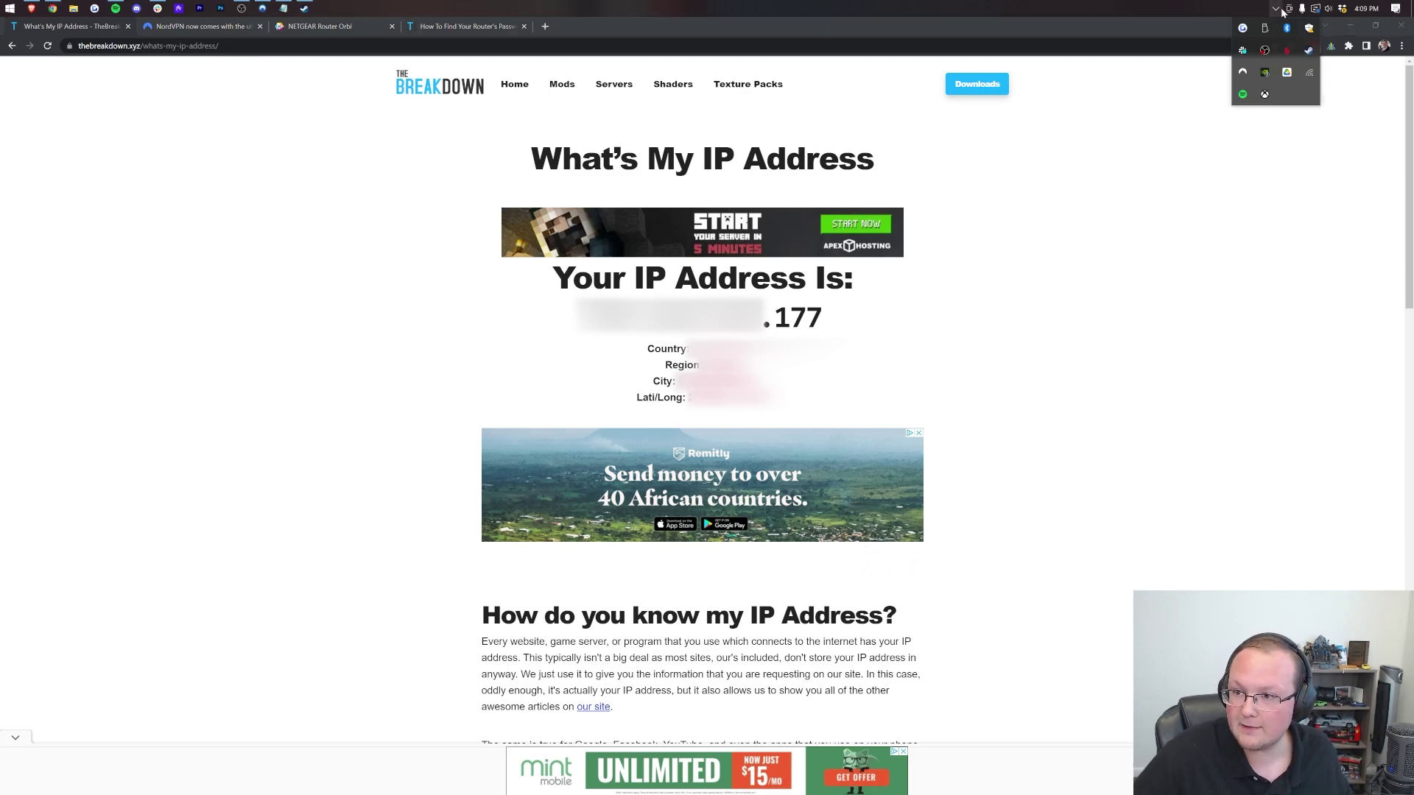
{"action": "left_click", "coordinate": [1243, 71]}
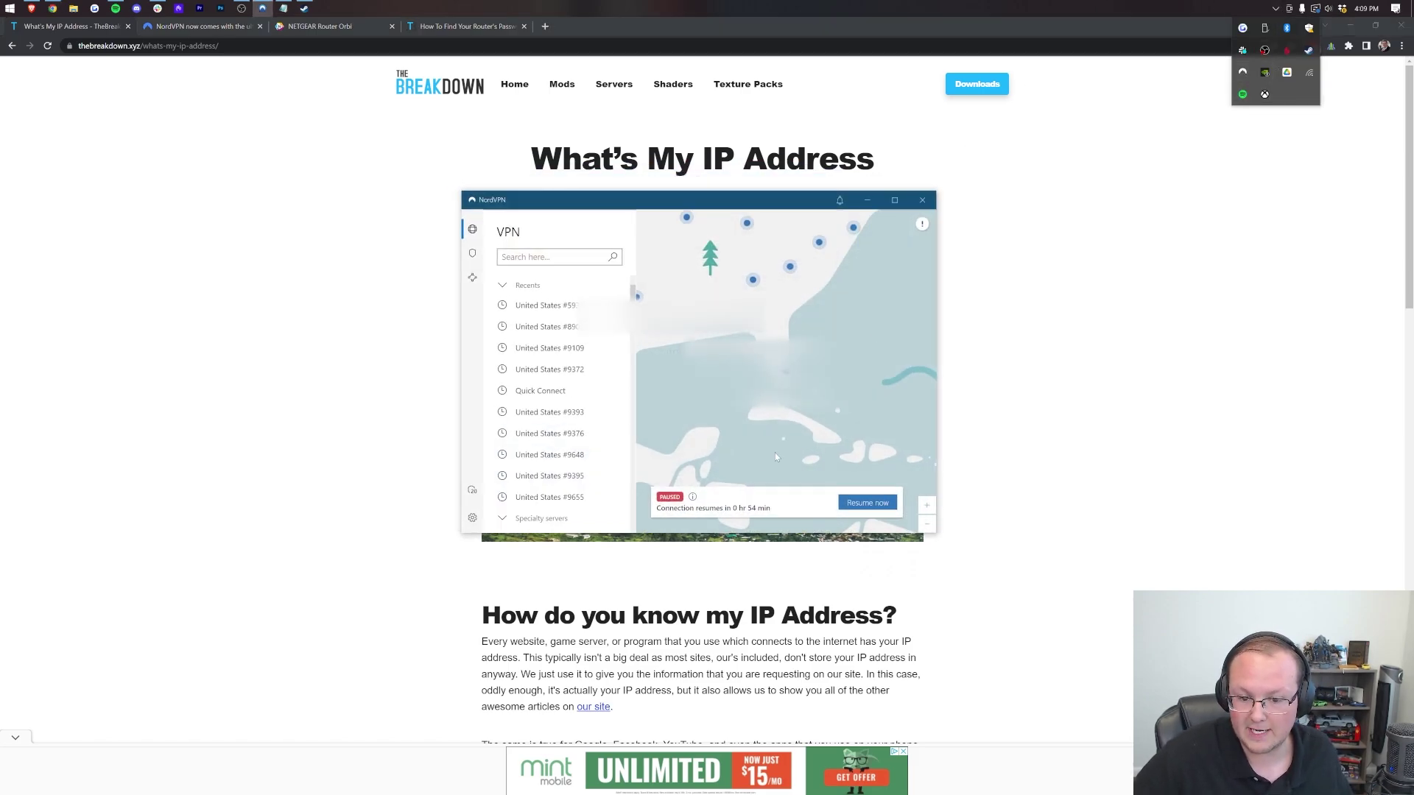
{"action": "left_click", "coordinate": [1052, 257]}
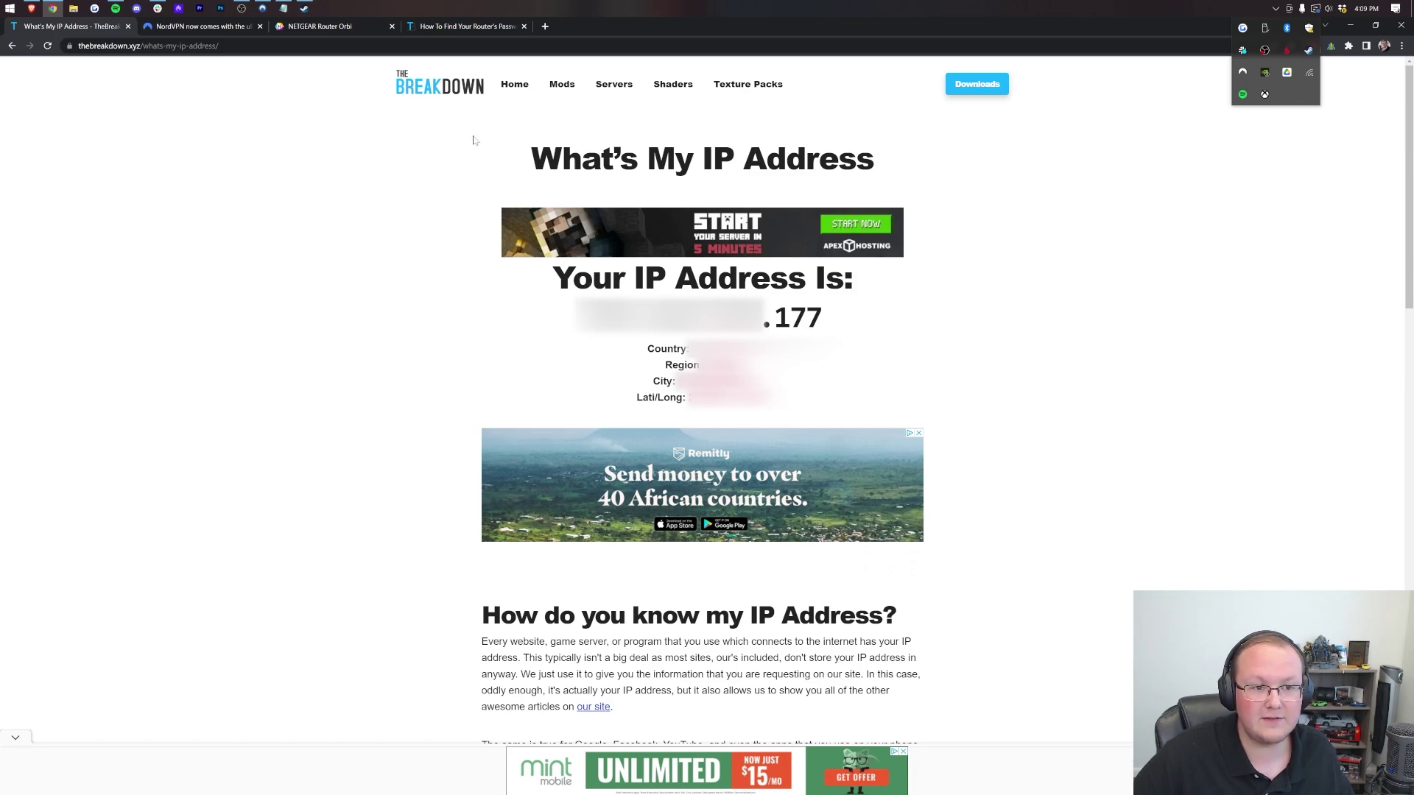
{"action": "left_click", "coordinate": [320, 26]}
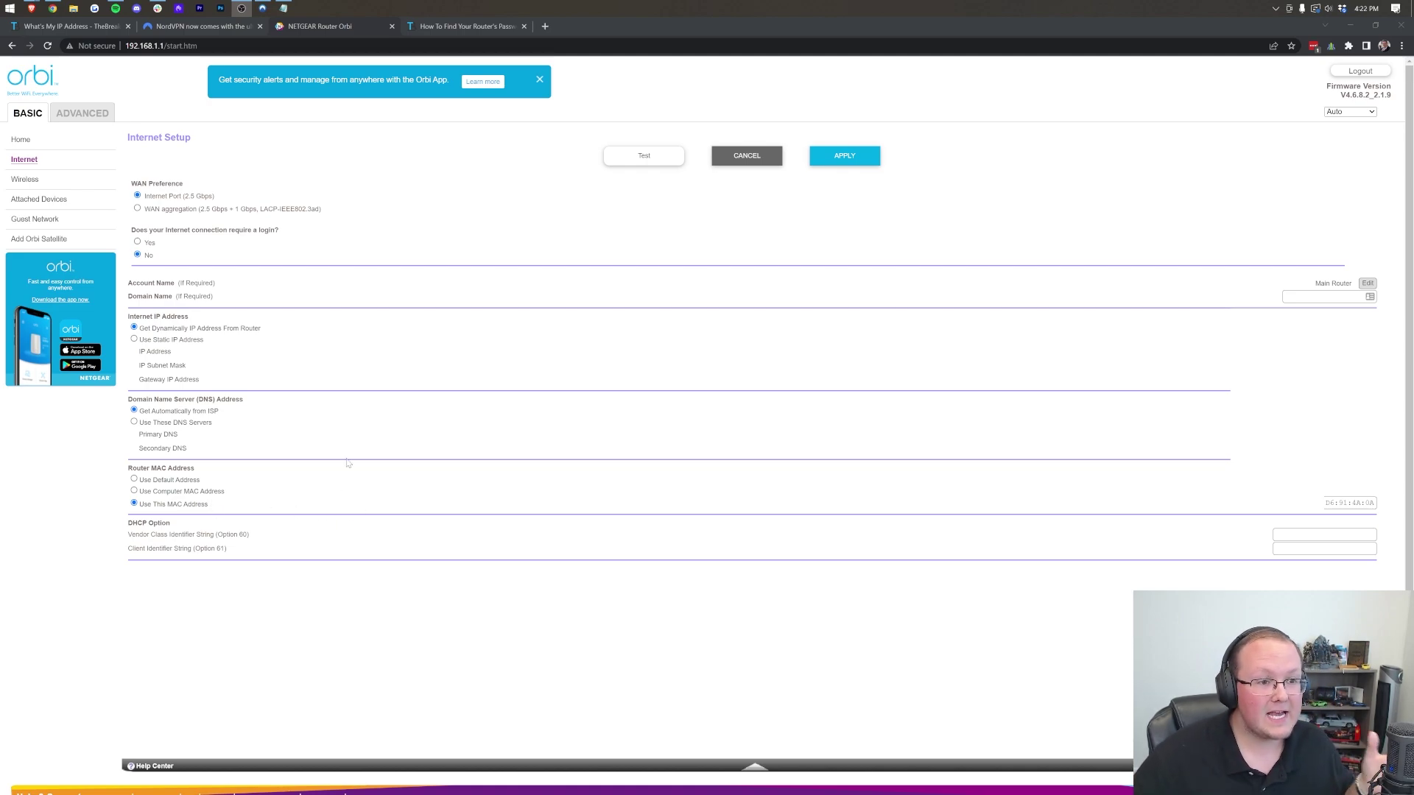
- Reload the What's My IP page to show the new IP ending in .20, confirming NordVPN is paused
{"action": "left_click", "coordinate": [84, 31]}
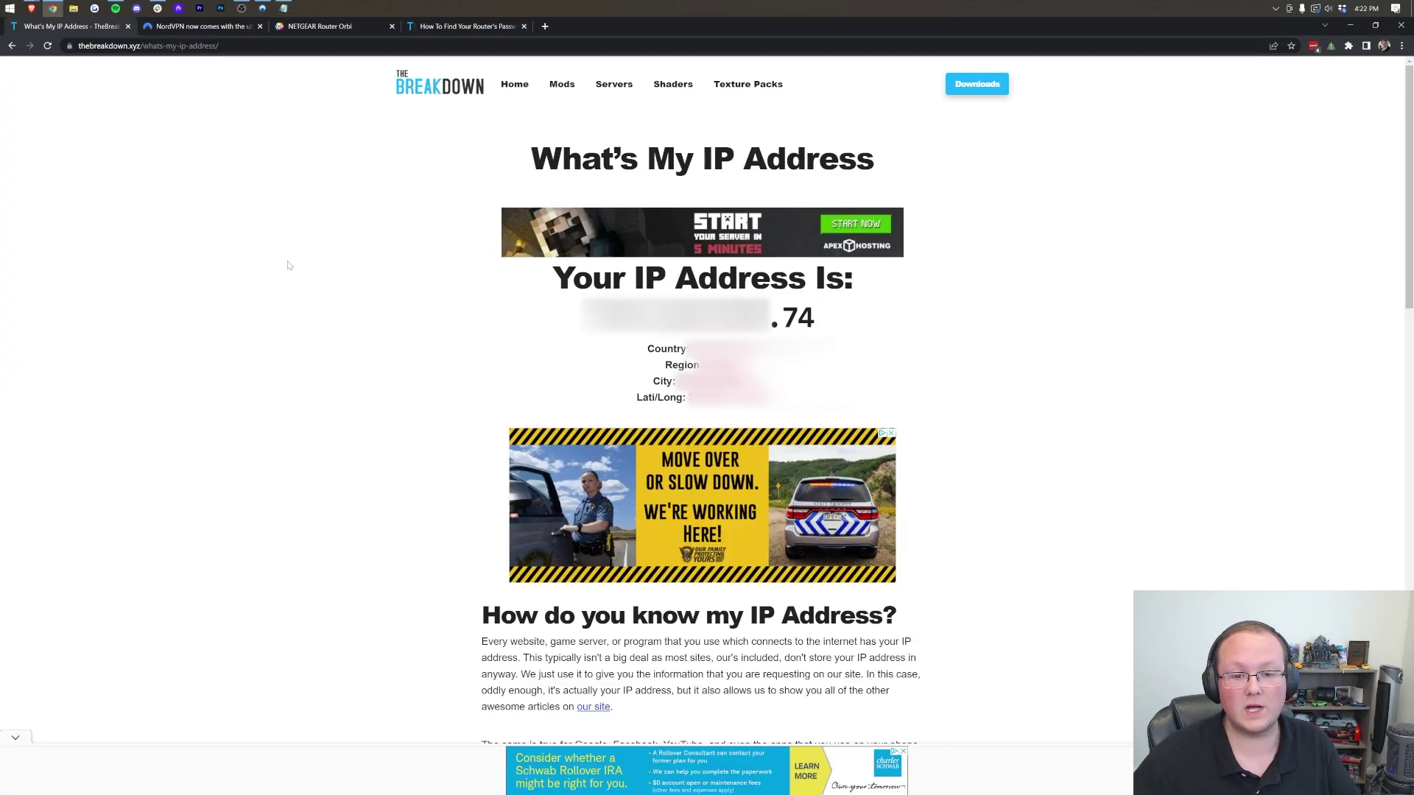
{"action": "key", "text": "F5"}
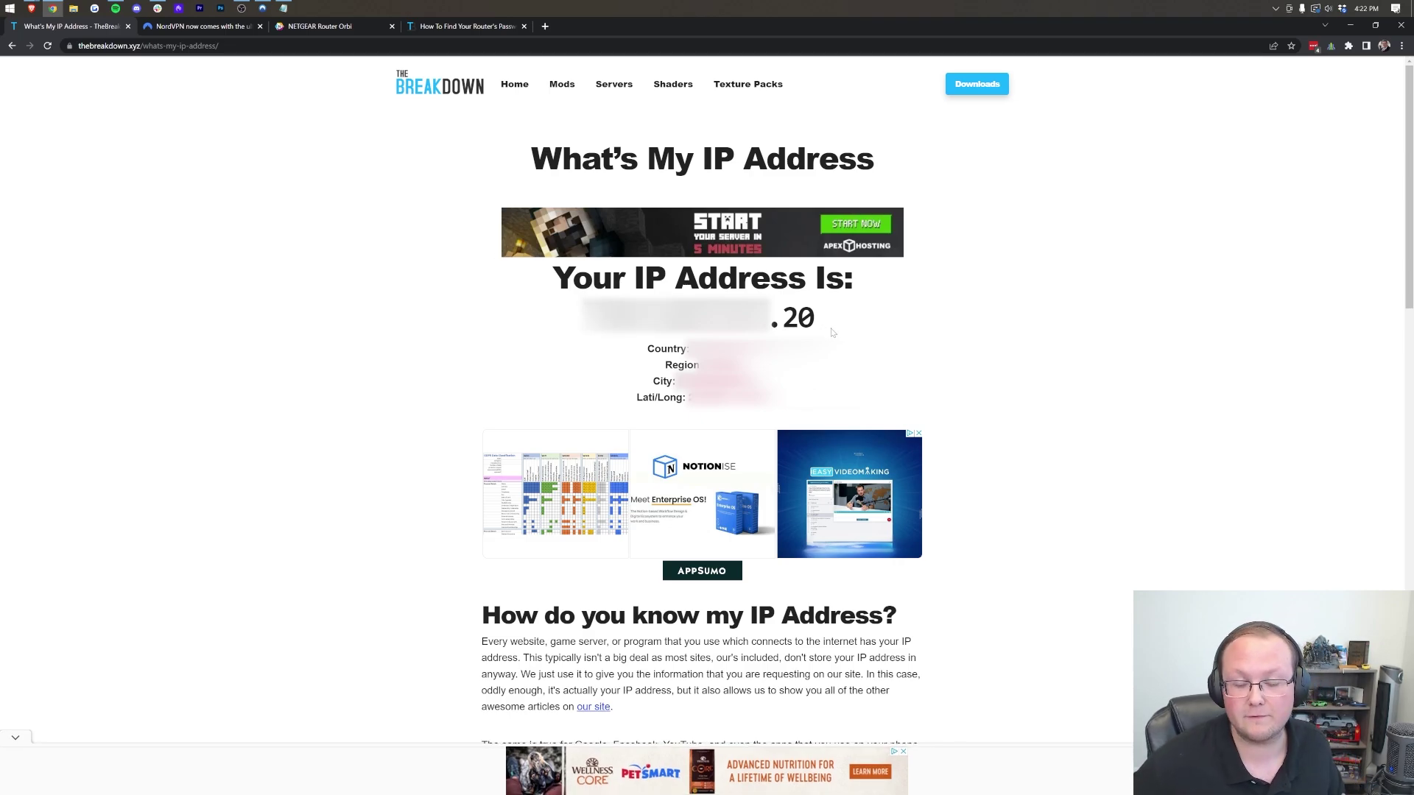
{"action": "left_click", "coordinate": [1275, 8]}
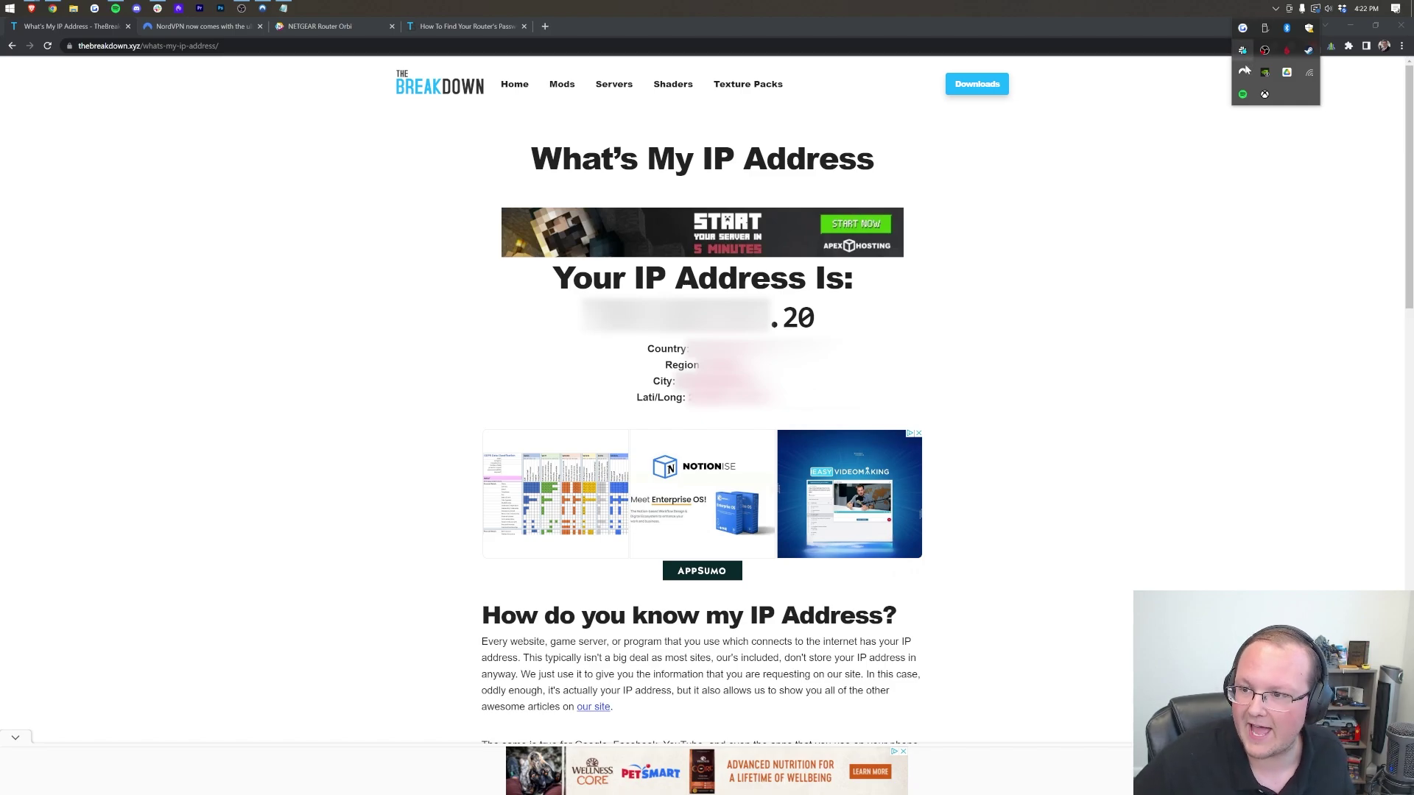
{"action": "left_click", "coordinate": [1242, 71]}
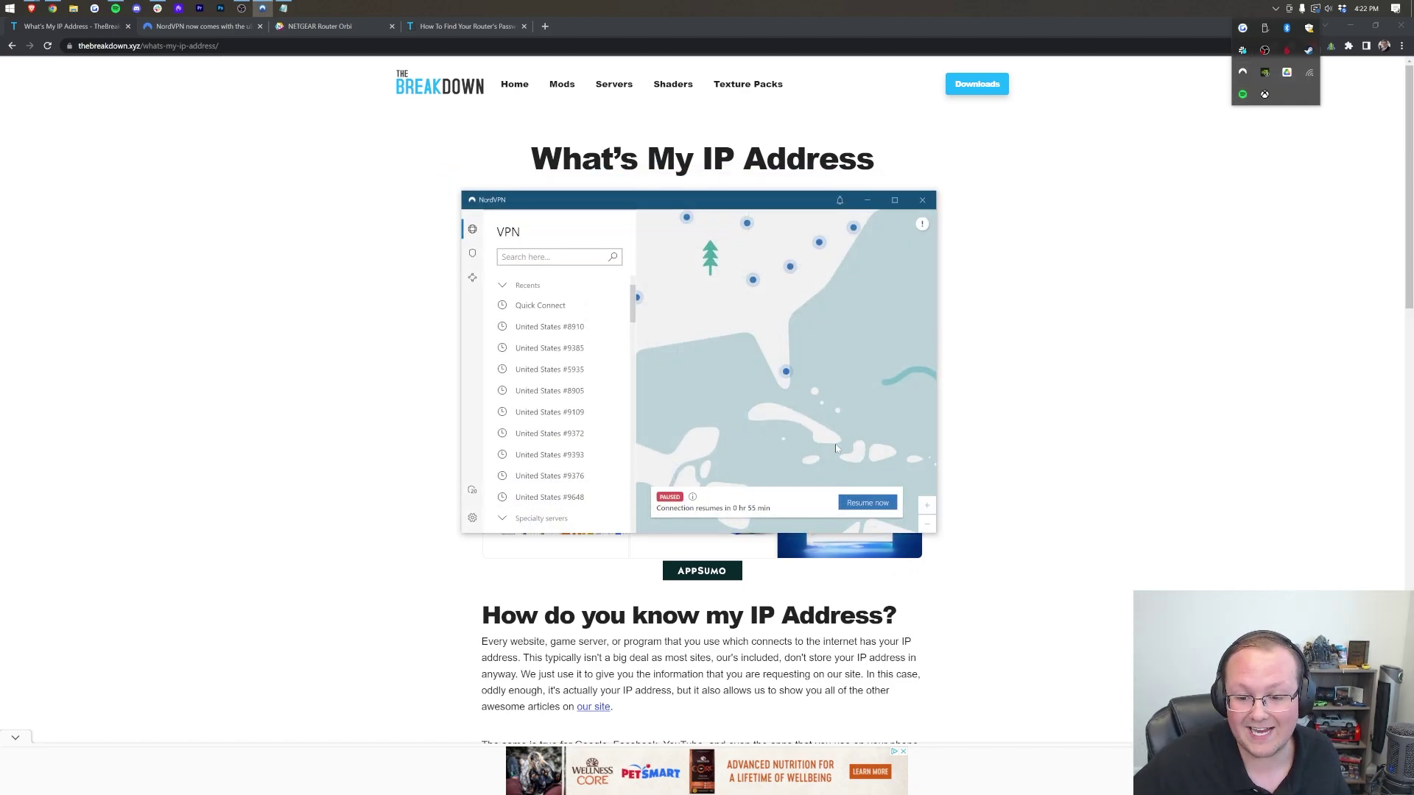
{"action": "left_click", "coordinate": [1000, 366]}
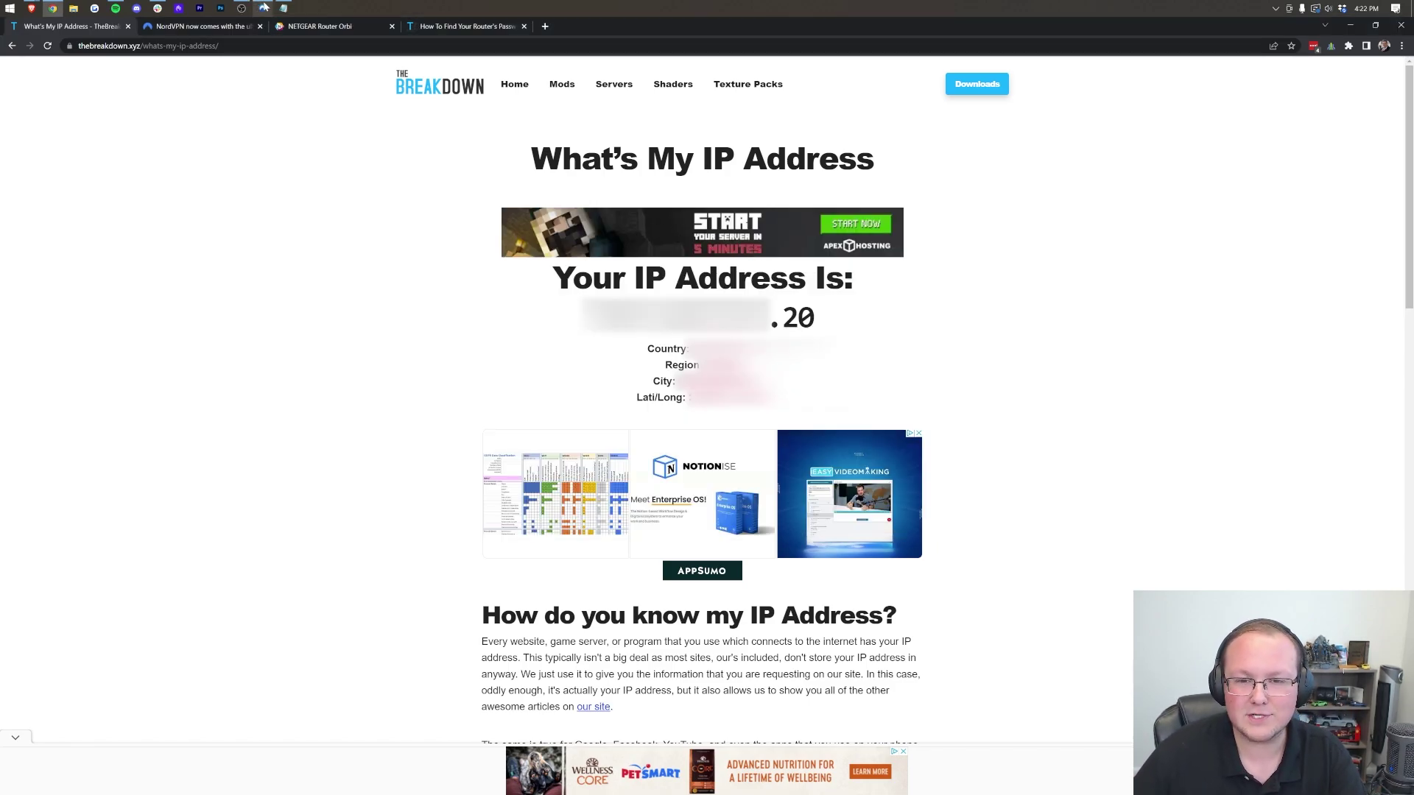
- Resume NordVPN on United States #9648 and reload the IP page to show a Seattle address ending in .234
{"action": "left_click", "coordinate": [264, 7]}
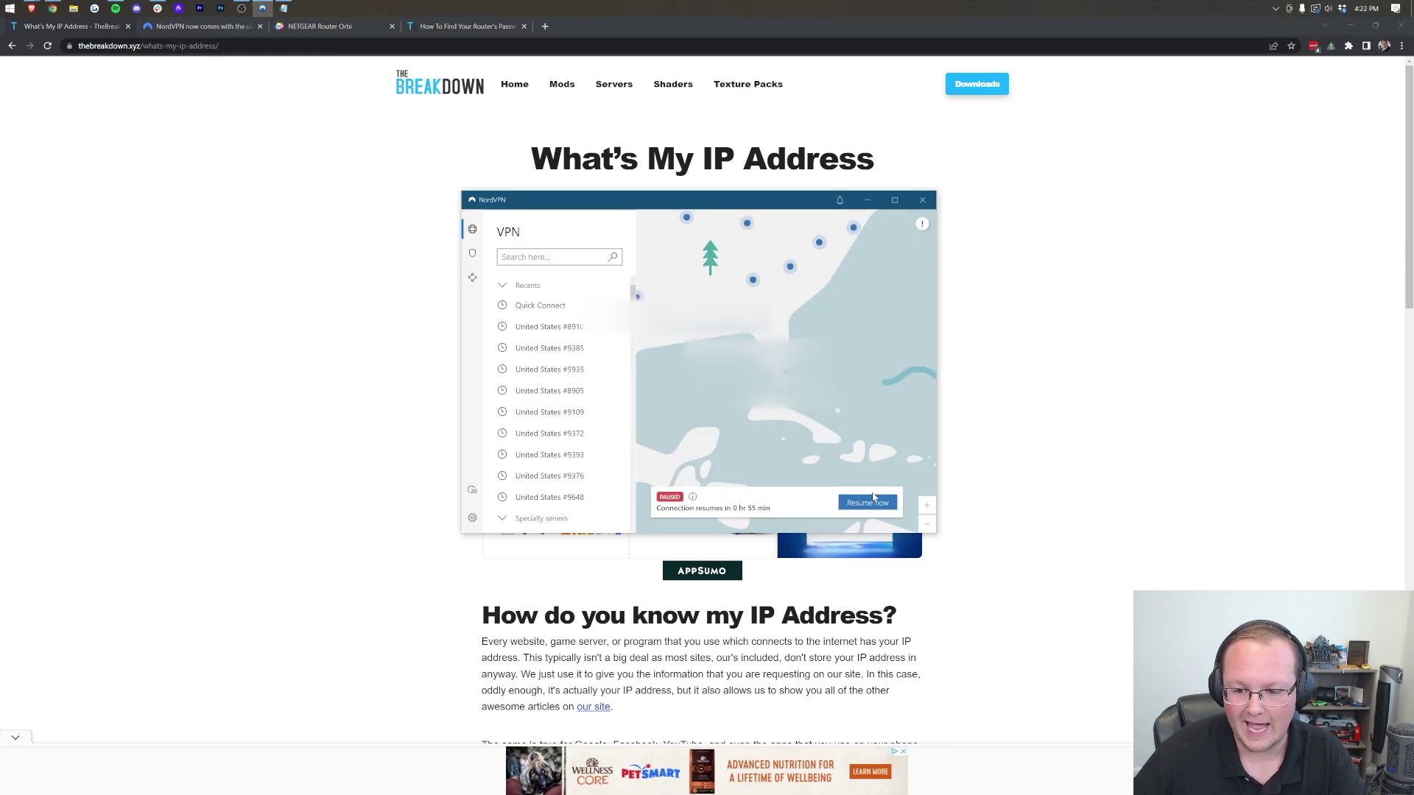
{"action": "left_click", "coordinate": [897, 507]}
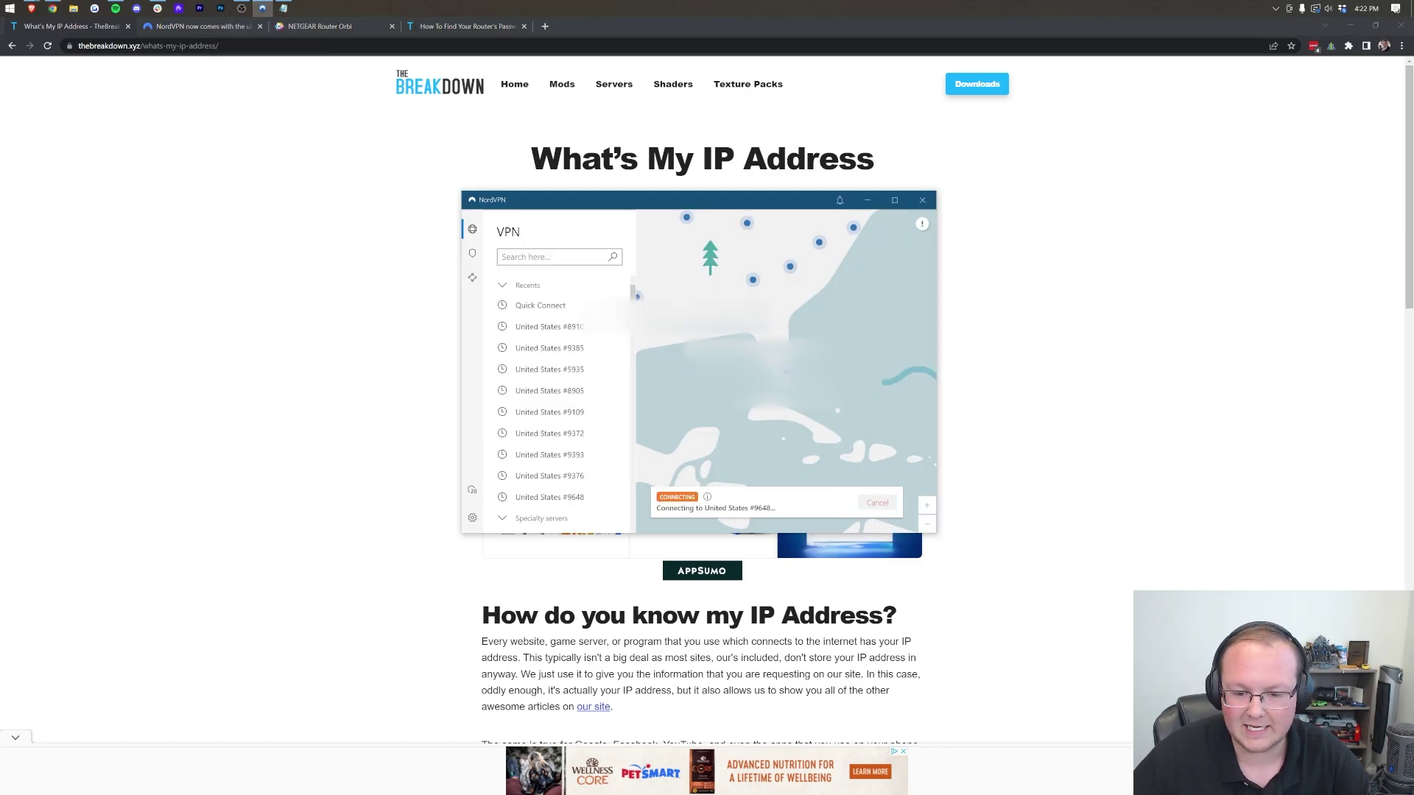
{"action": "key", "text": "alt+Tab"}
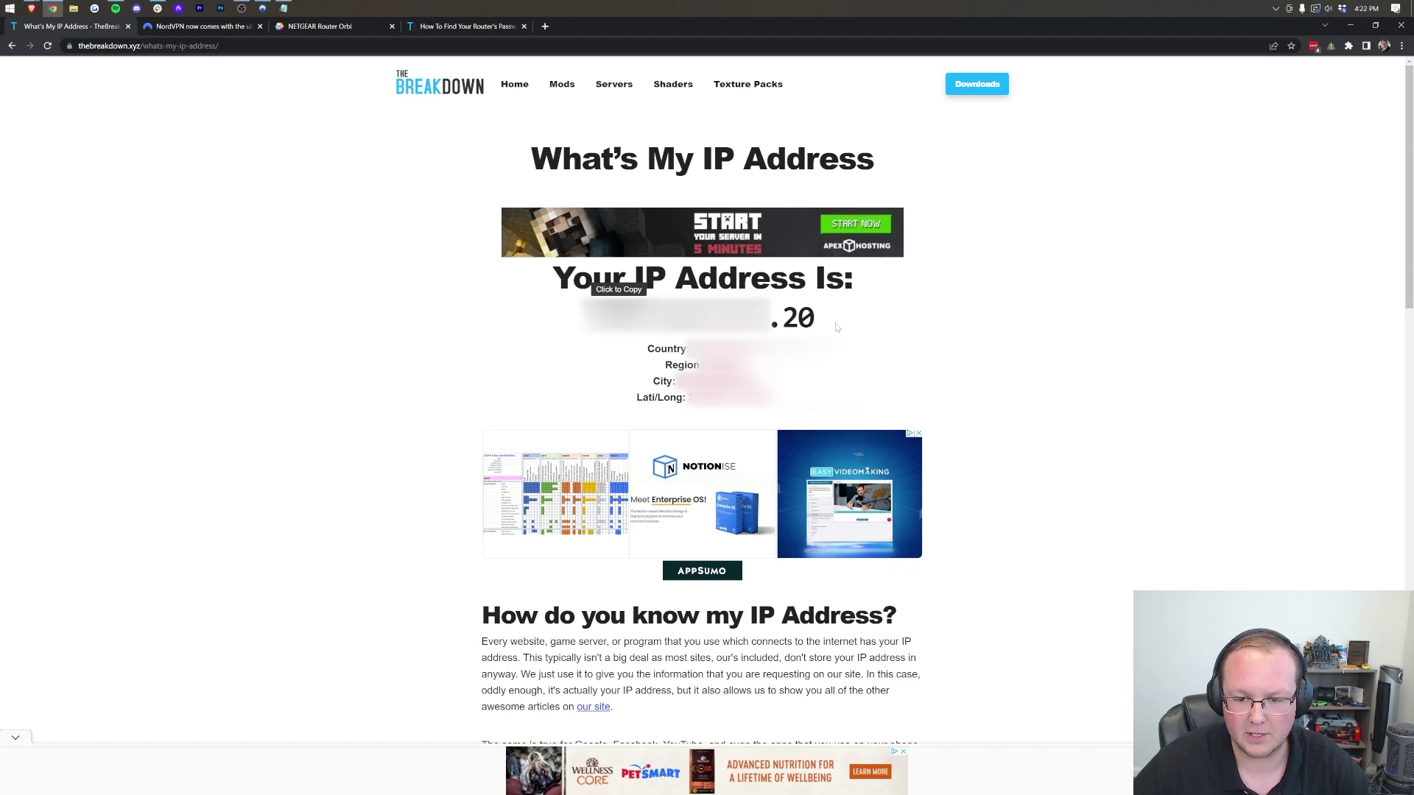
{"action": "key", "text": "F5"}
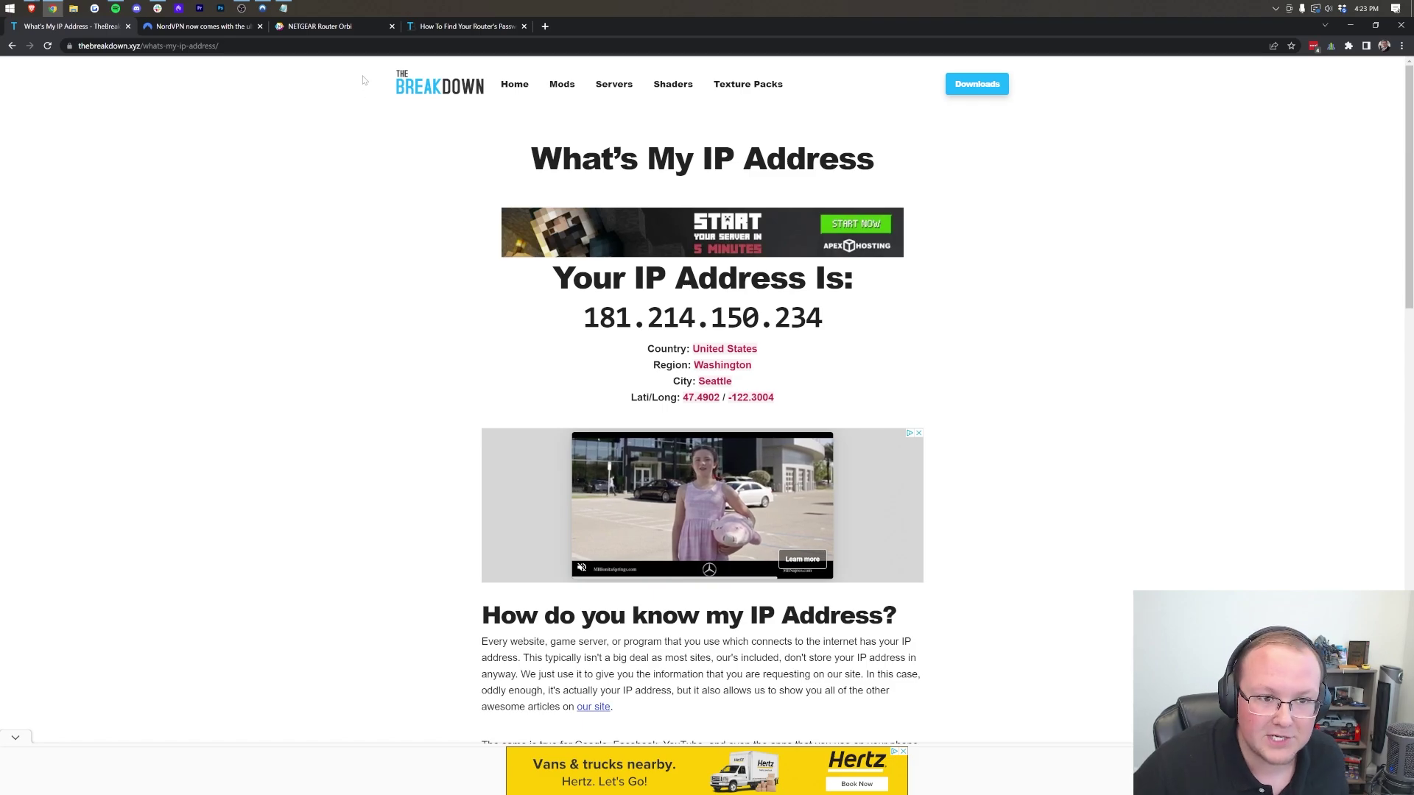
- Switch to the NETGEAR Orbi tab showing Internet Setup with Use This MAC Address selected
{"action": "left_click", "coordinate": [341, 26]}
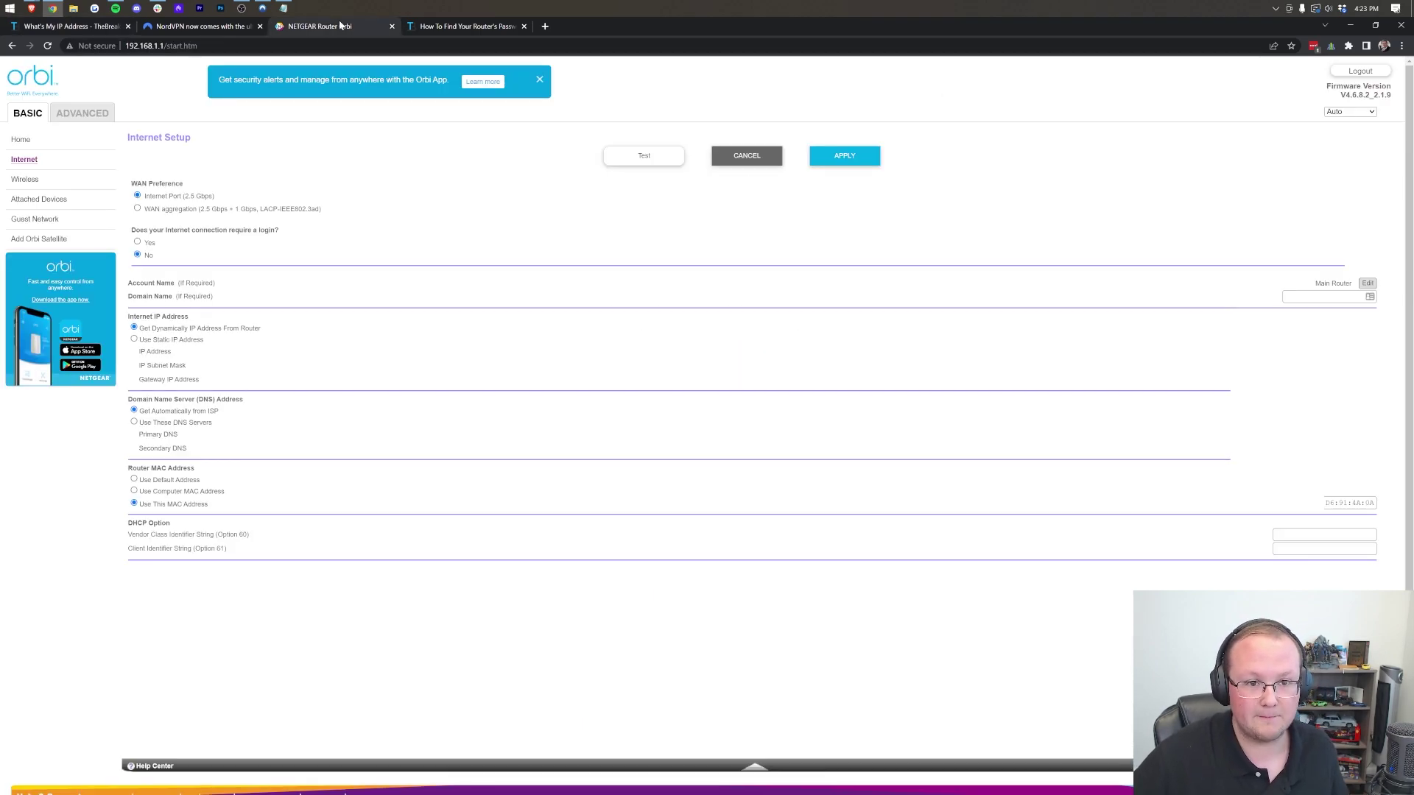